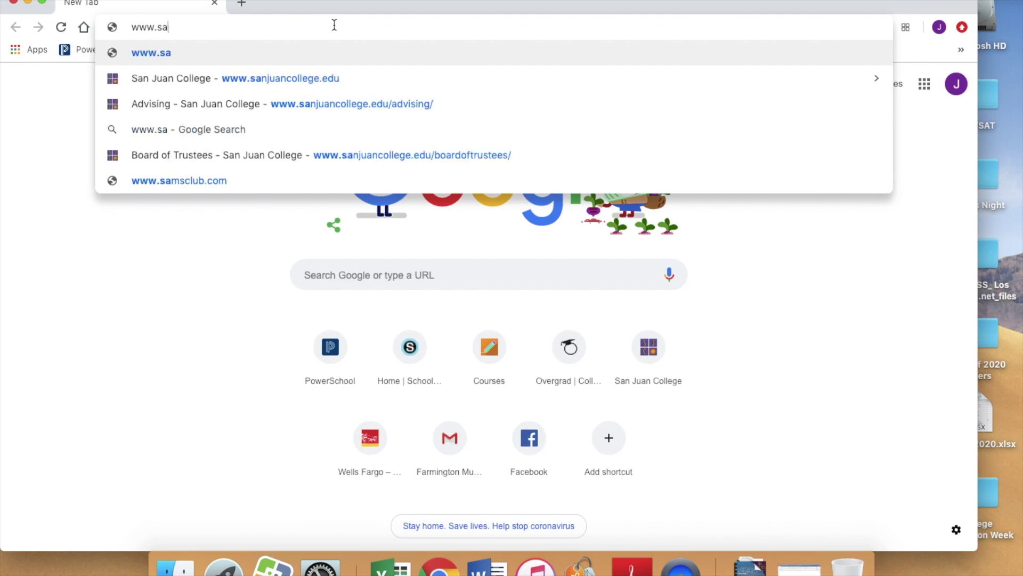
{"action": "type", "text": "lege.edu"}
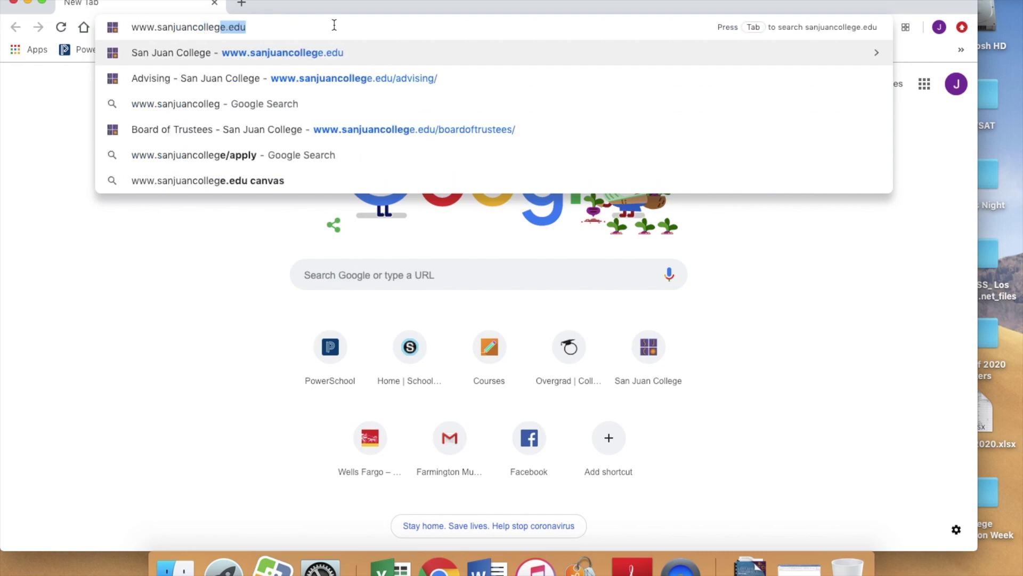
{"action": "key", "text": "Return"}
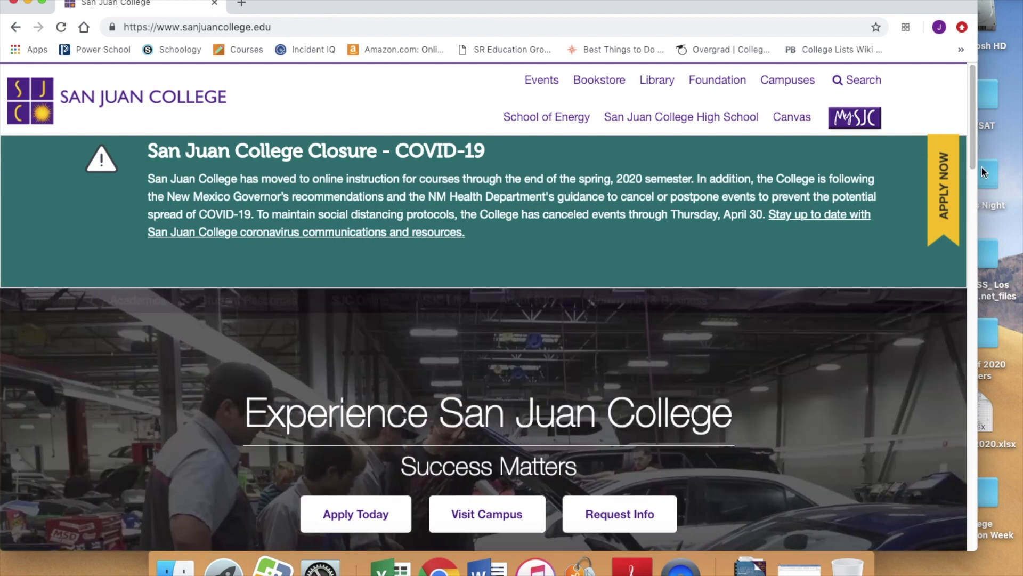
{"action": "left_click", "coordinate": [951, 203]}
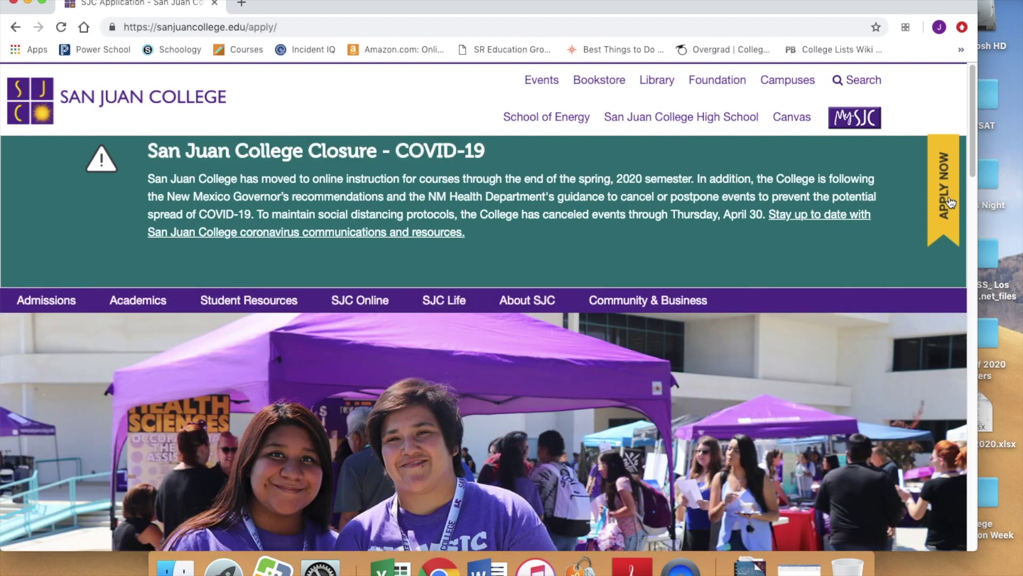
Step: Review the admit types under Step 1 of the admissions page, highlighting Dual Credit and the First-time Freshman line
{"action": "mouse_move", "coordinate": [468, 312]}
{"action": "scroll", "coordinate": [452, 433], "scroll_direction": "down", "scroll_amount": 10}
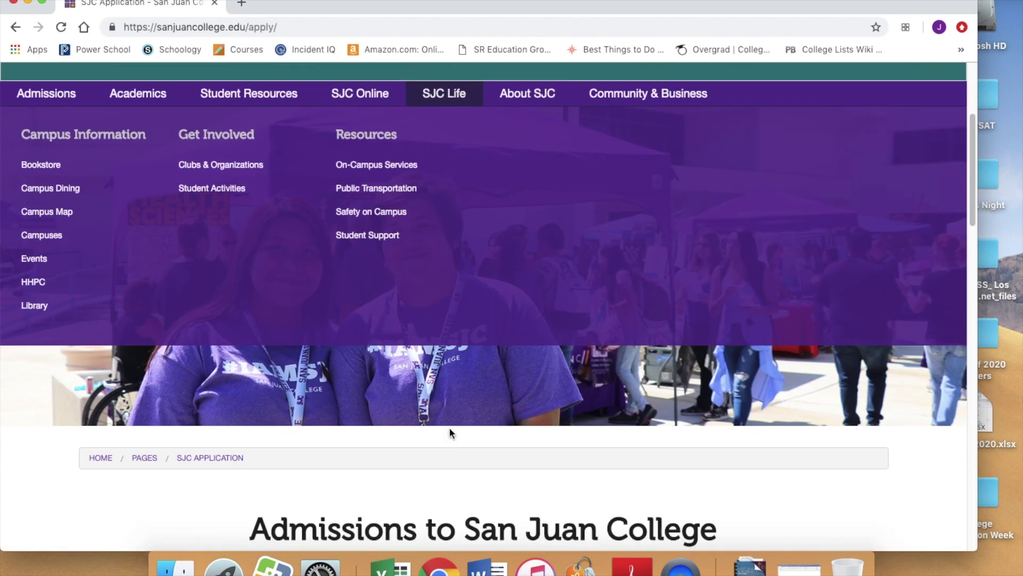
{"action": "scroll", "coordinate": [449, 433], "scroll_direction": "down", "scroll_amount": 2}
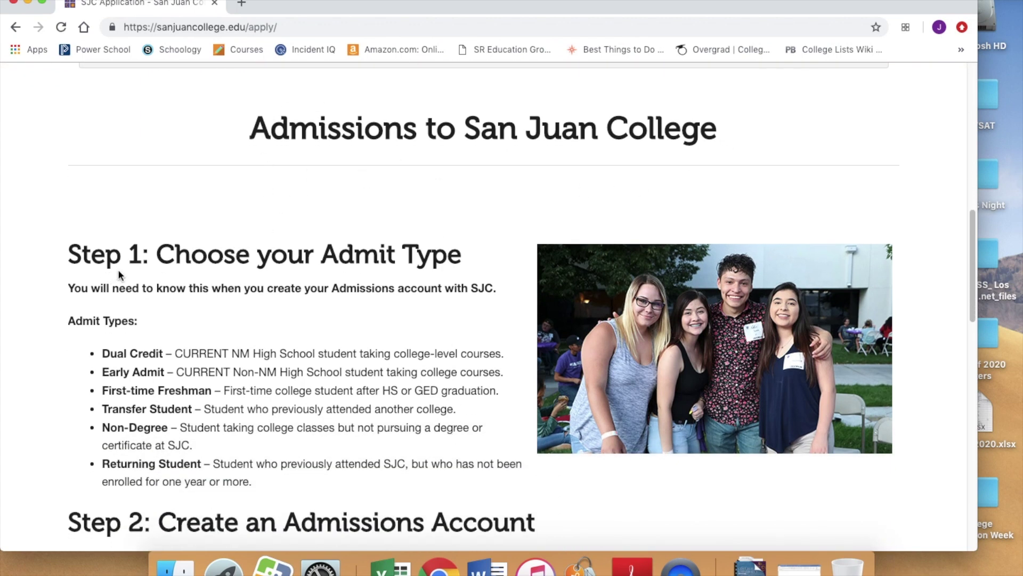
{"action": "scroll", "coordinate": [435, 260], "scroll_direction": "down", "scroll_amount": 2}
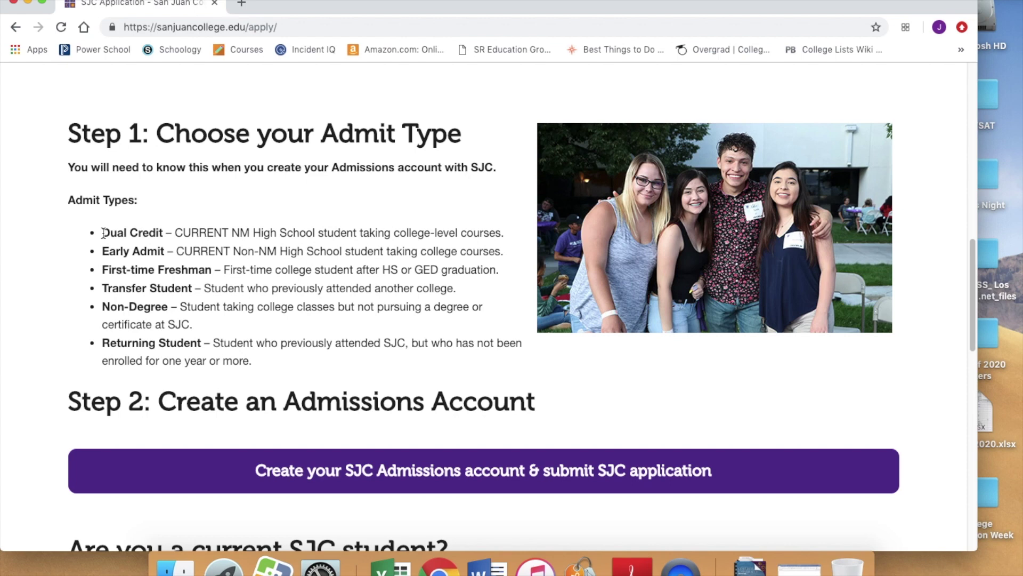
{"action": "left_click_drag", "start_coordinate": [102, 232], "coordinate": [164, 233]}
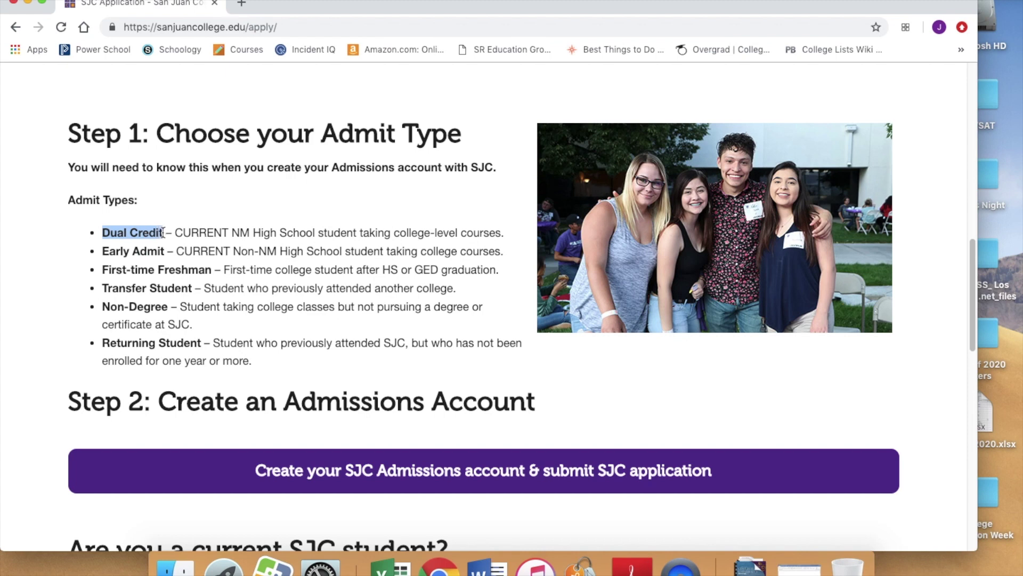
{"action": "left_click", "coordinate": [149, 195]}
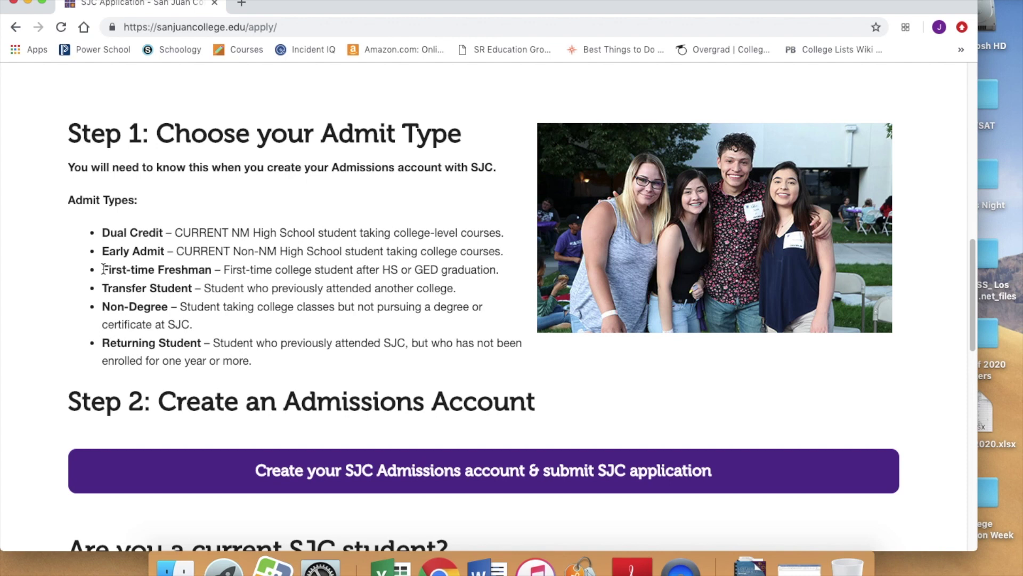
{"action": "left_click_drag", "start_coordinate": [103, 270], "coordinate": [217, 275]}
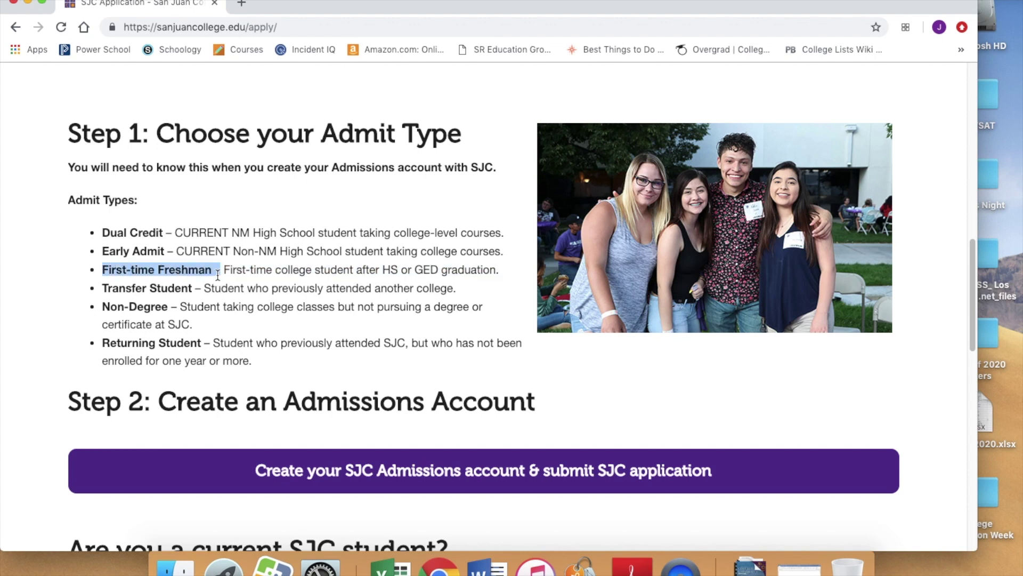
{"action": "triple_click", "coordinate": [217, 275]}
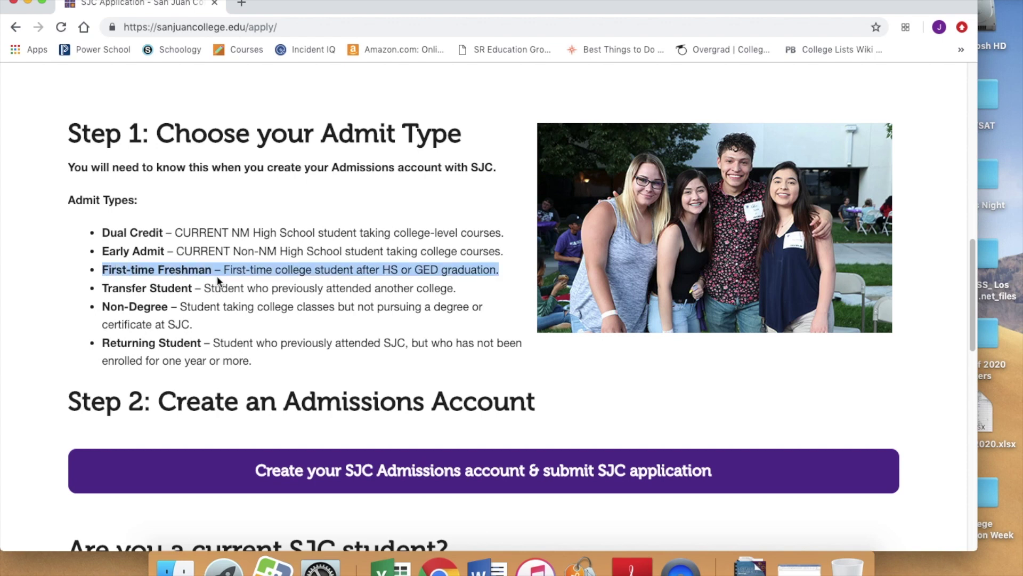
{"action": "left_click", "coordinate": [47, 405]}
Step: Go to the SJC admissions account sign-in page from Step 2 and open the Create Account form
{"action": "scroll", "coordinate": [344, 490], "scroll_direction": "down", "scroll_amount": 3}
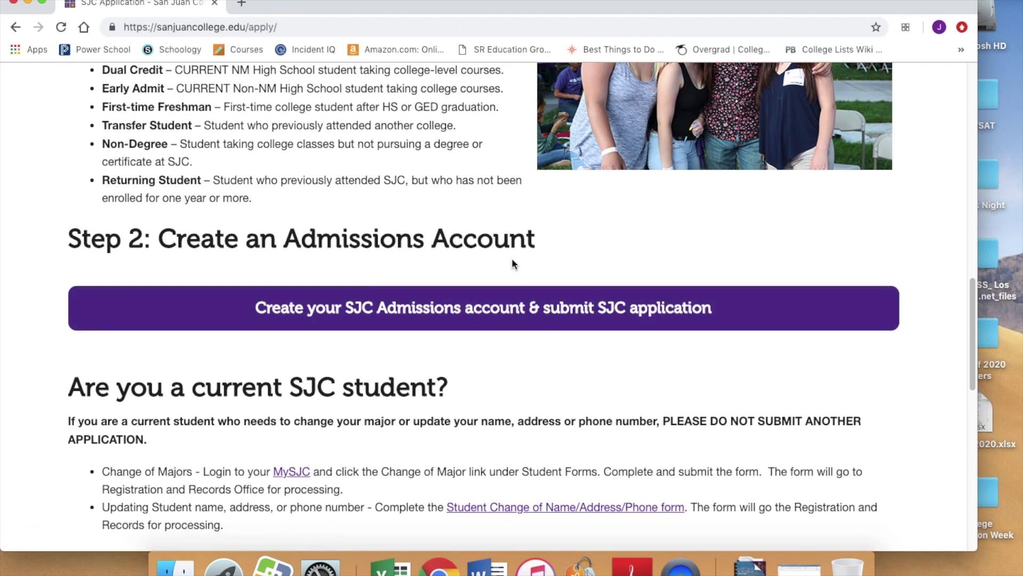
{"action": "left_click", "coordinate": [409, 319]}
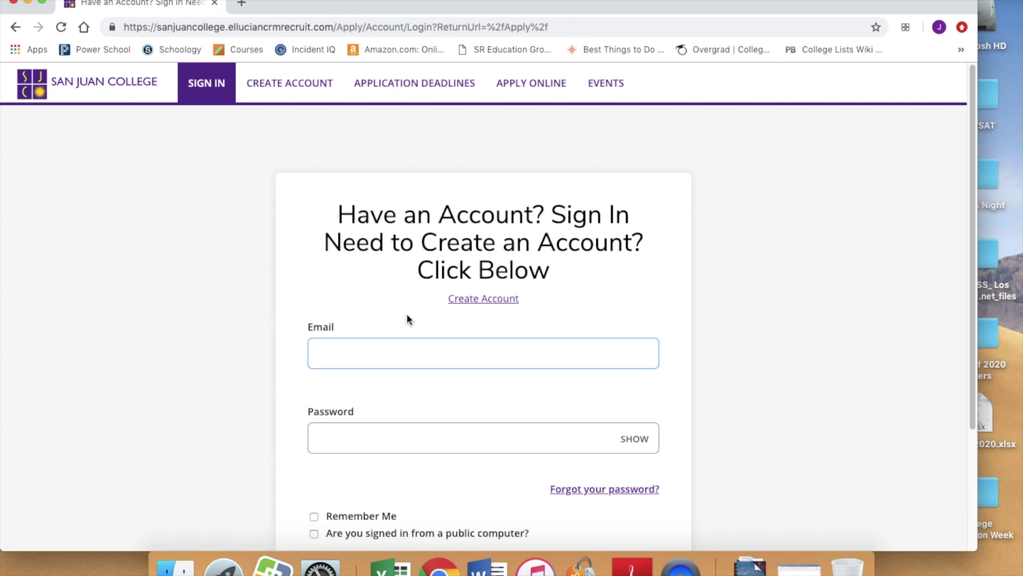
{"action": "double_click", "coordinate": [407, 316]}
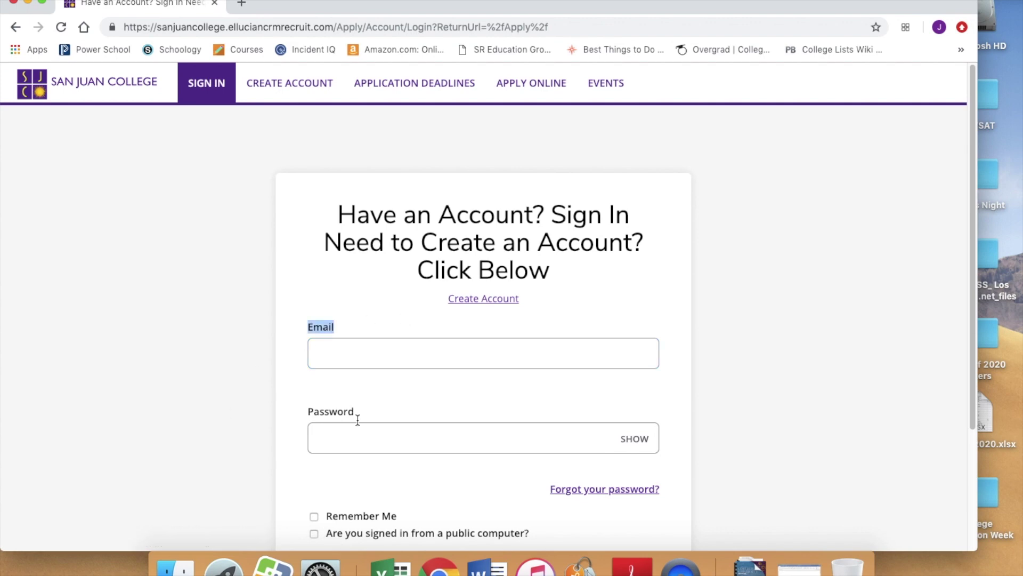
{"action": "left_click", "coordinate": [356, 325]}
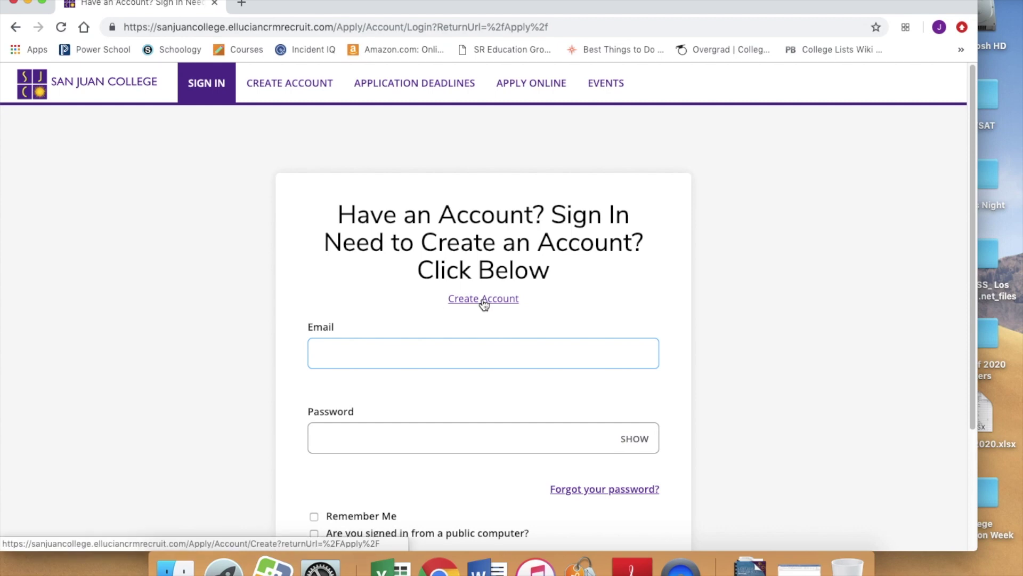
{"action": "left_click", "coordinate": [496, 298]}
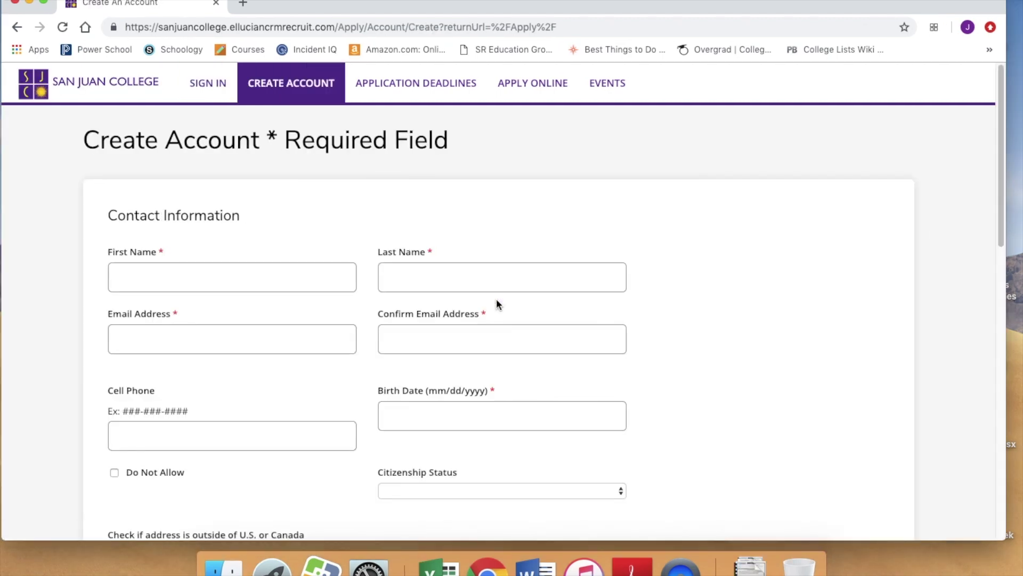
Step: Look through the form's contact and mailing address fields, including the available Citizenship Status options
{"action": "scroll", "coordinate": [497, 301], "scroll_direction": "down", "scroll_amount": 2}
{"action": "scroll", "coordinate": [497, 301], "scroll_direction": "up", "scroll_amount": 2}
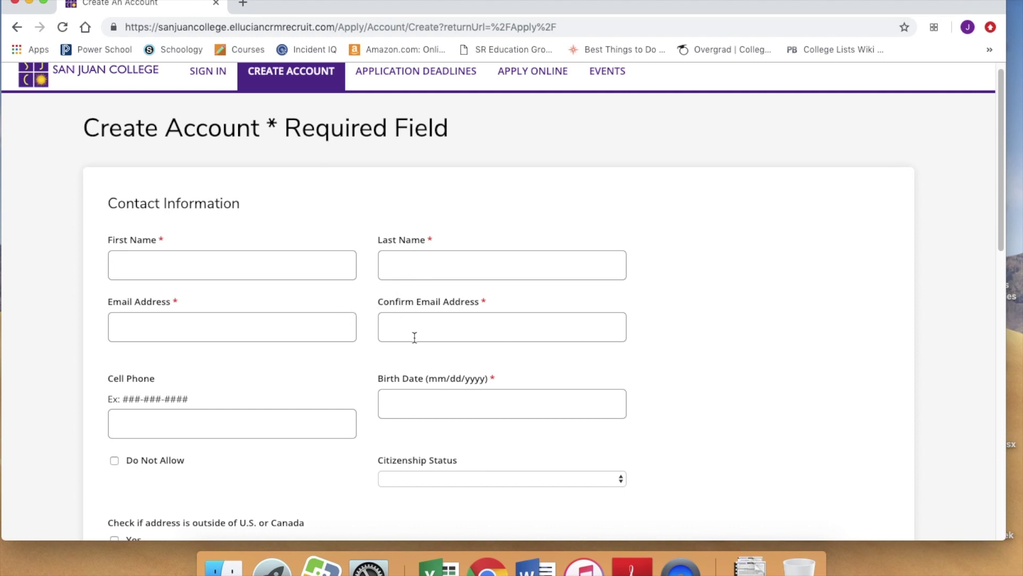
{"action": "scroll", "coordinate": [414, 337], "scroll_direction": "down", "scroll_amount": 2}
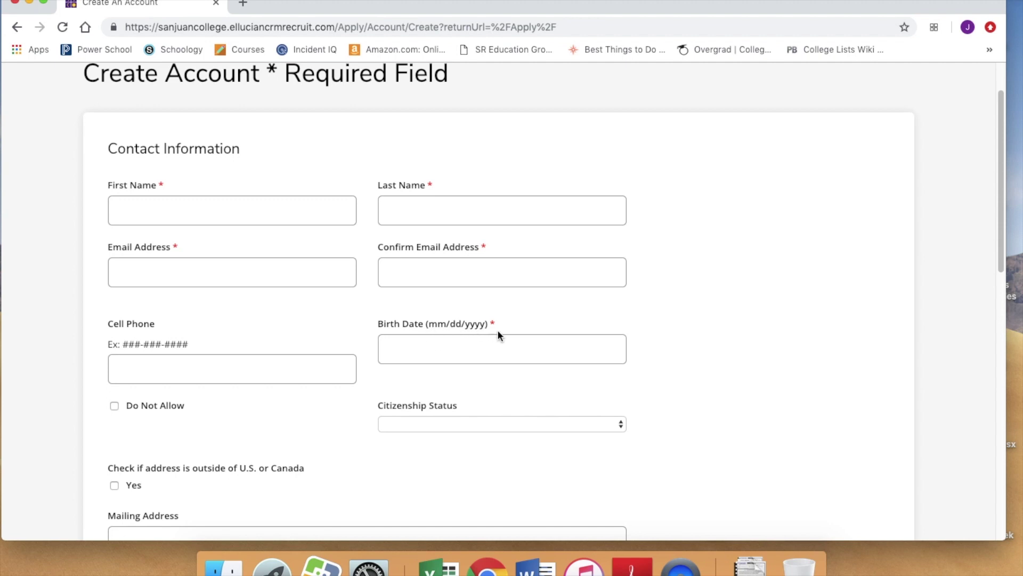
{"action": "scroll", "coordinate": [498, 334], "scroll_direction": "down", "scroll_amount": 3}
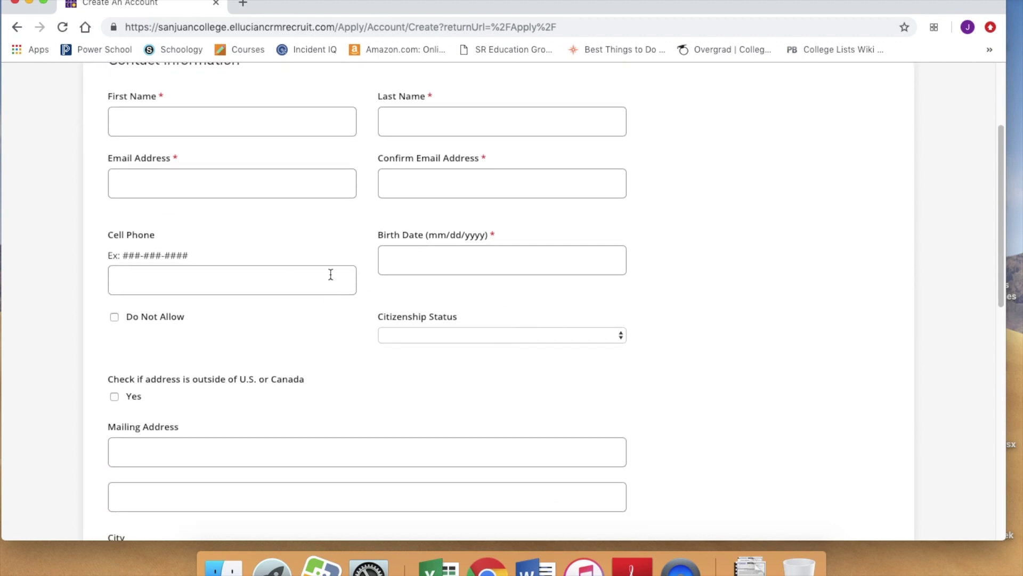
{"action": "left_click", "coordinate": [395, 341]}
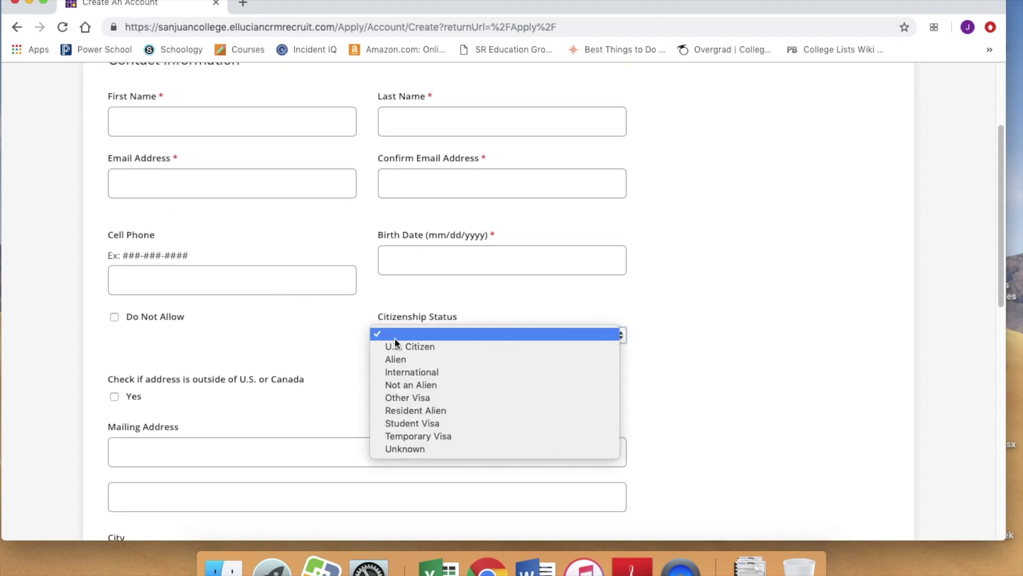
{"action": "left_click", "coordinate": [331, 337]}
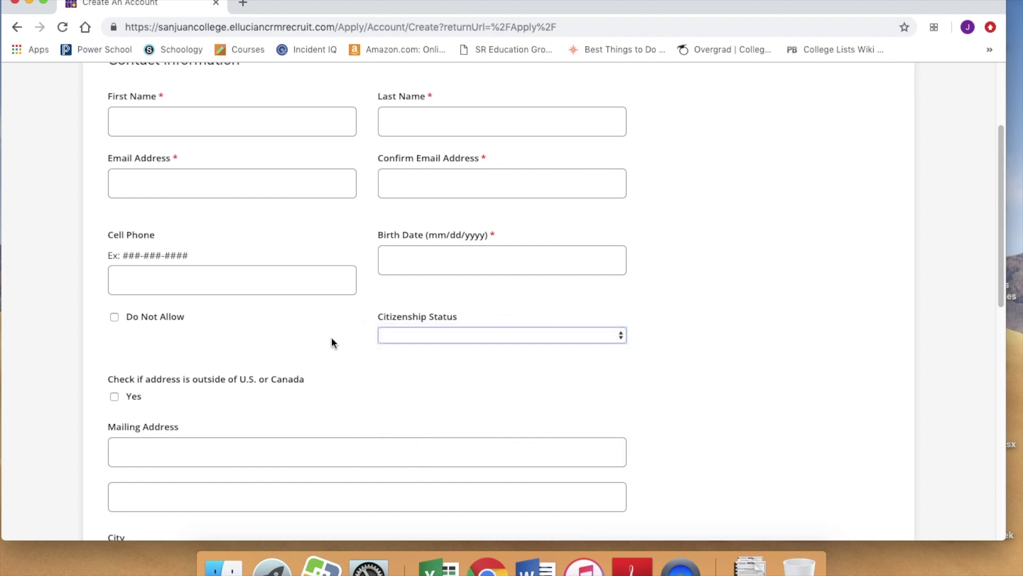
{"action": "scroll", "coordinate": [331, 337], "scroll_direction": "down", "scroll_amount": 7}
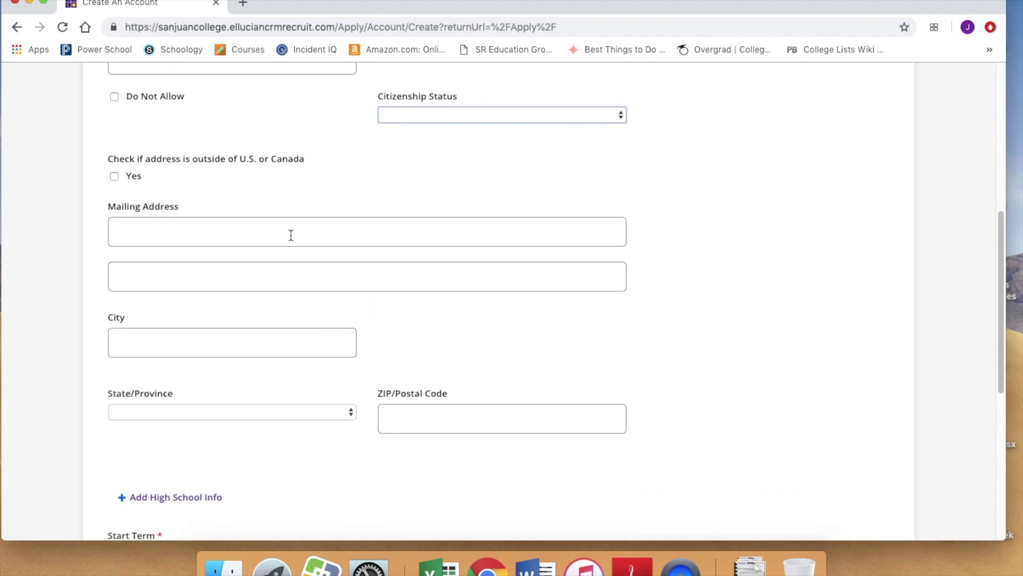
{"action": "scroll", "coordinate": [212, 425], "scroll_direction": "down", "scroll_amount": 6}
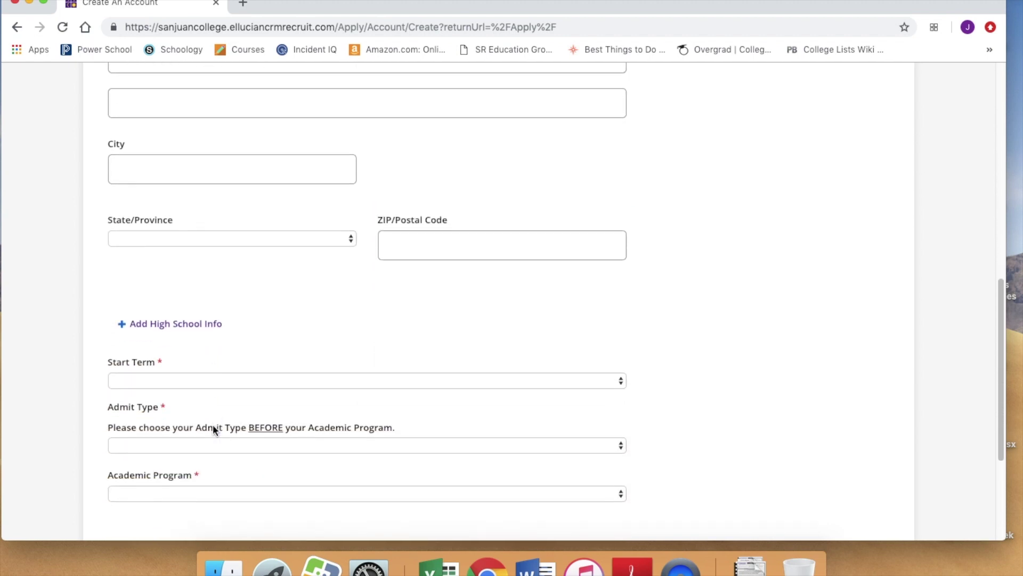
Step: Add a high school entry, search for "Did Not Attend" and select Did Not Attend HS as the school
{"action": "scroll", "coordinate": [213, 429], "scroll_direction": "down", "scroll_amount": 1}
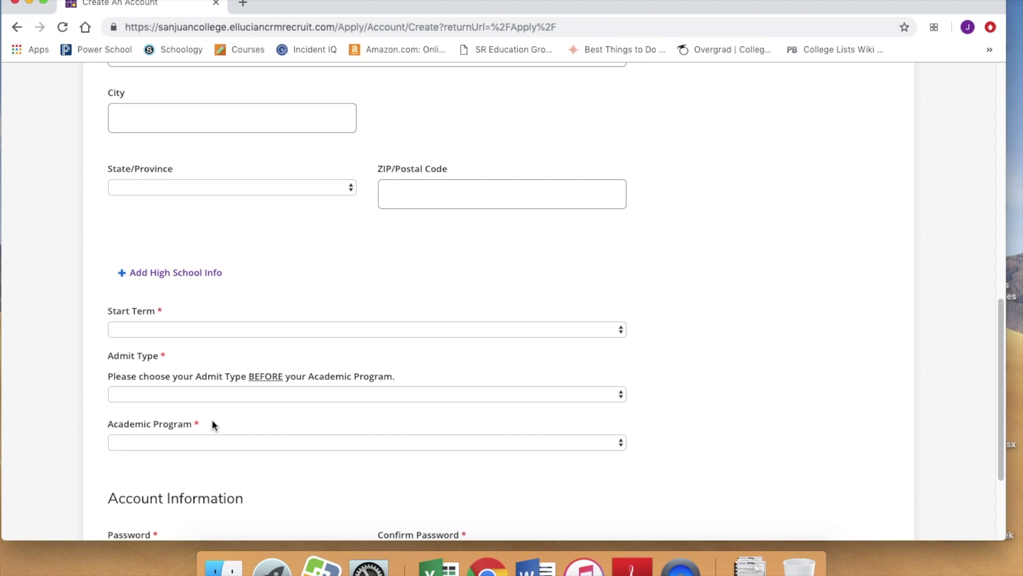
{"action": "left_click", "coordinate": [175, 278]}
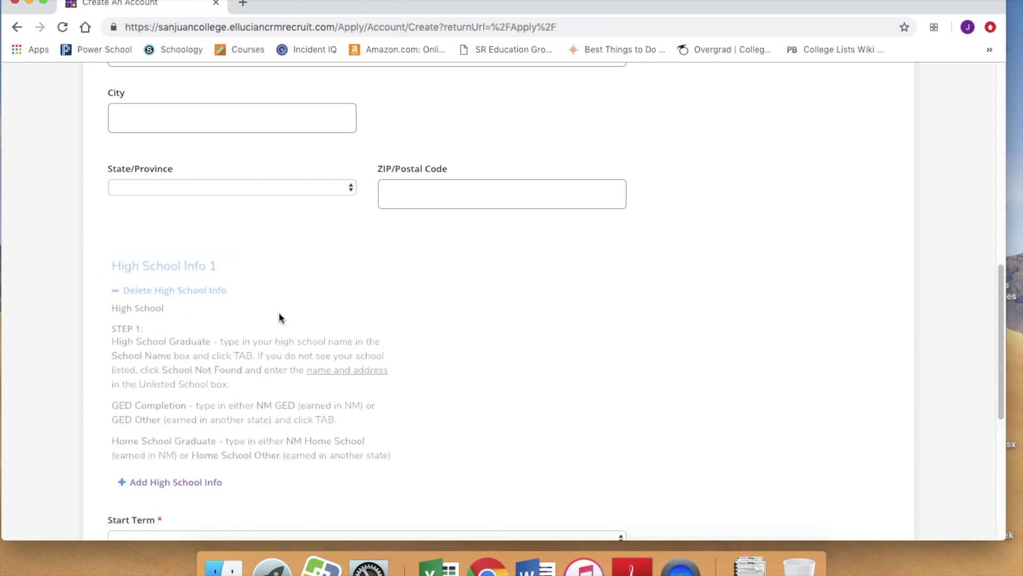
{"action": "scroll", "coordinate": [279, 319], "scroll_direction": "down", "scroll_amount": 5}
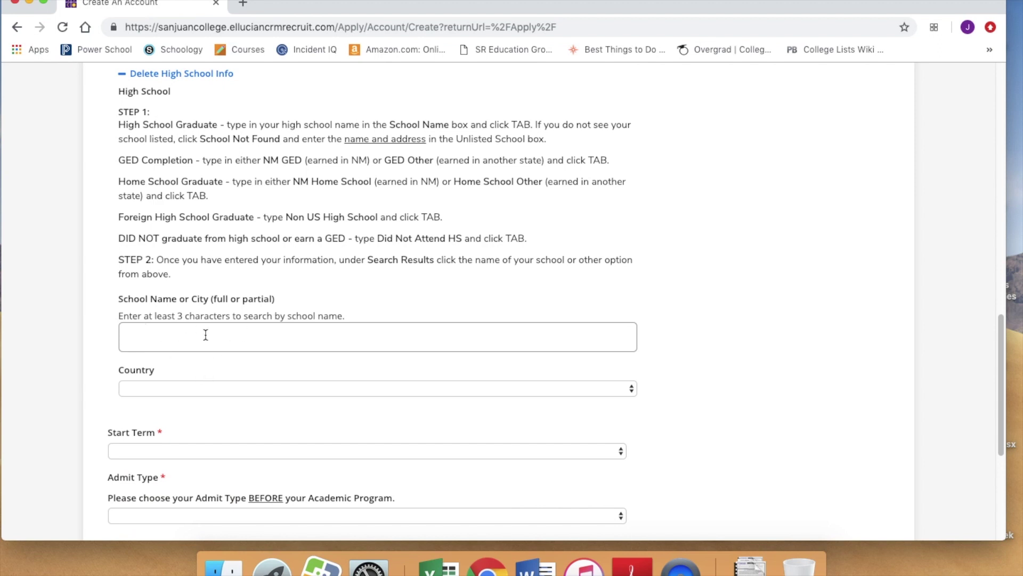
{"action": "scroll", "coordinate": [271, 347], "scroll_direction": "down", "scroll_amount": 1}
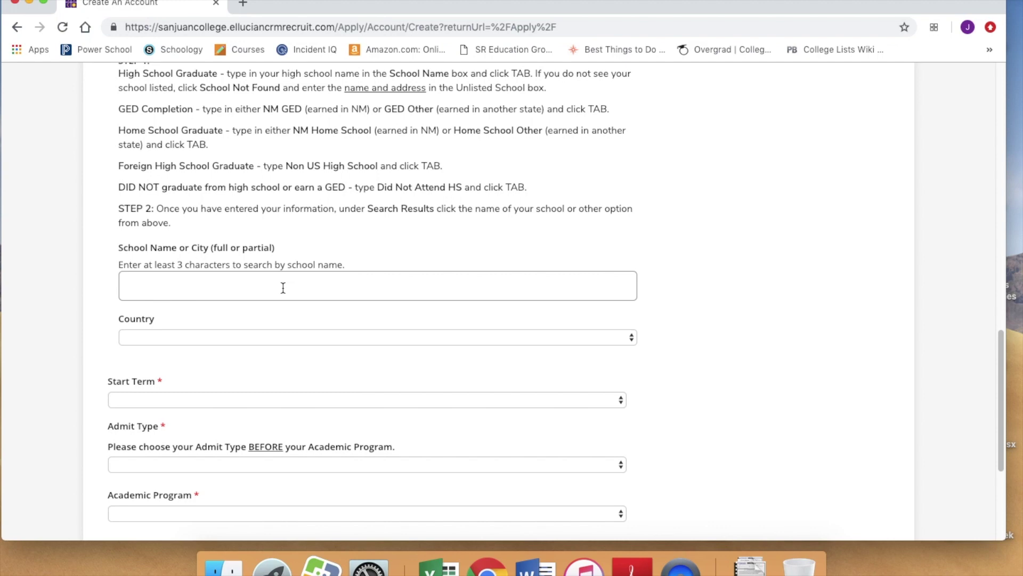
{"action": "scroll", "coordinate": [283, 288], "scroll_direction": "up", "scroll_amount": 1}
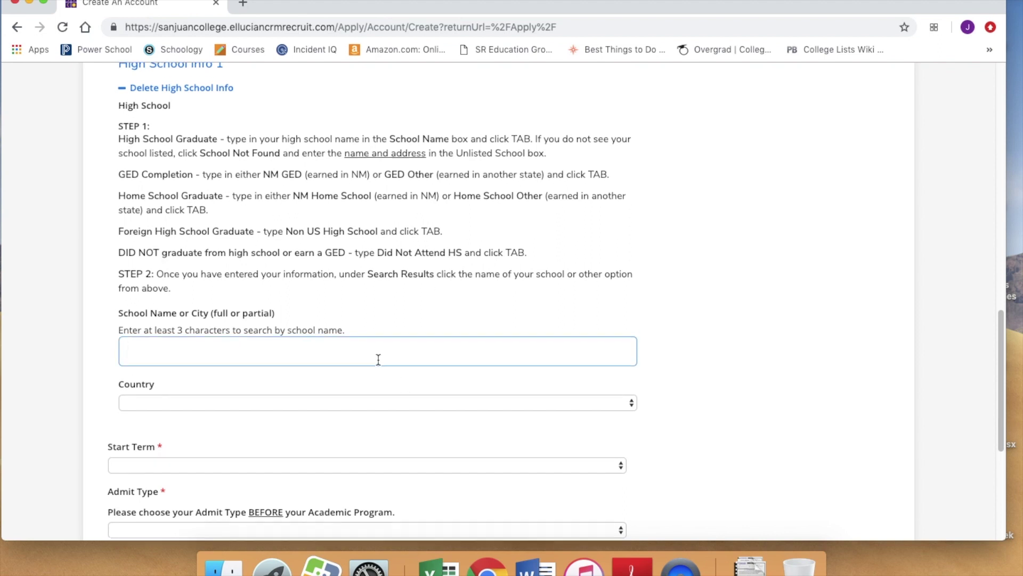
{"action": "scroll", "coordinate": [378, 360], "scroll_direction": "down", "scroll_amount": 1}
{"action": "type", "text": "Did"}
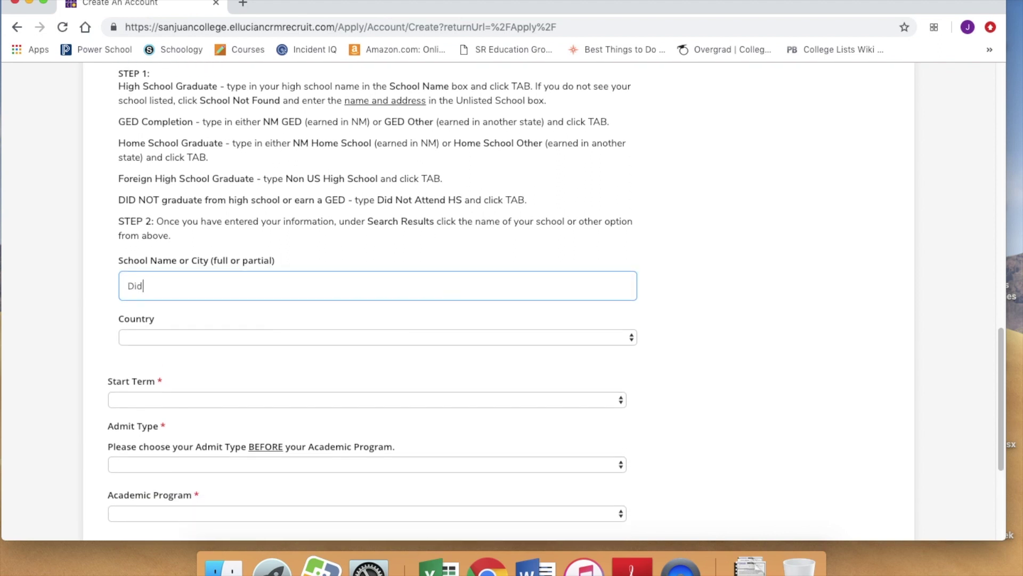
{"action": "type", "text": " Not Attend"}
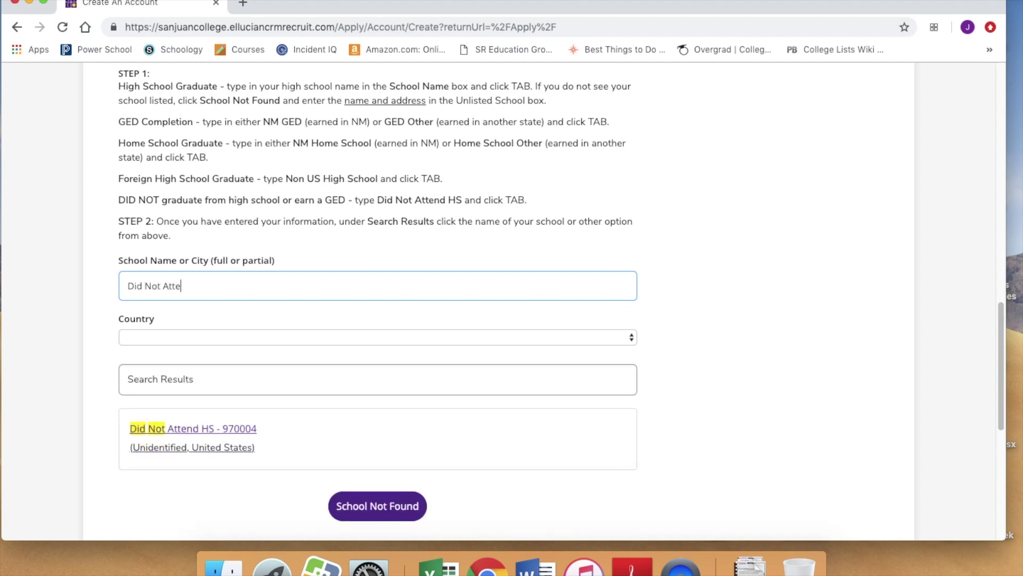
{"action": "left_click", "coordinate": [247, 428]}
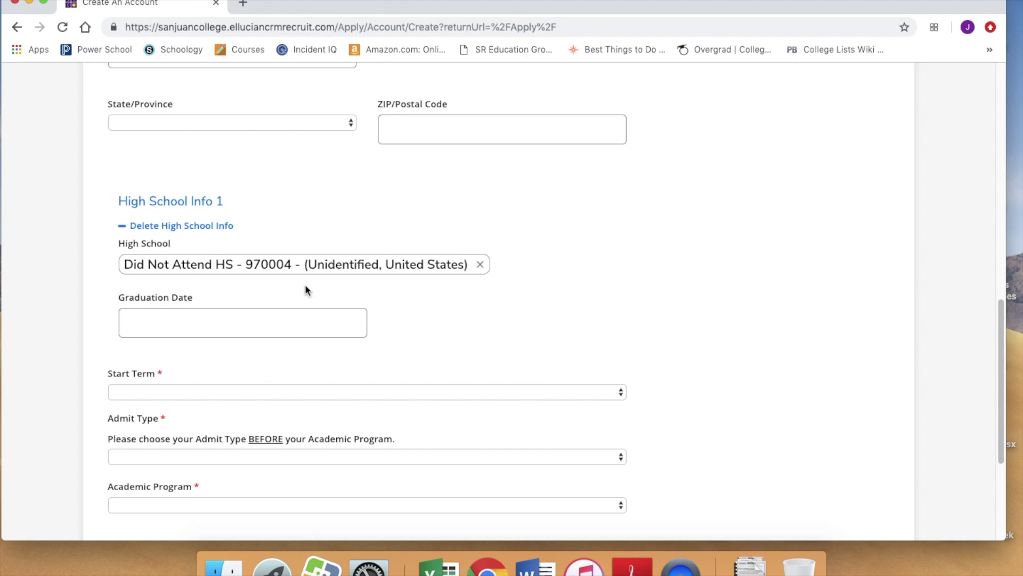
Step: Check the available Start Term options in the form, leaving the field blank
{"action": "scroll", "coordinate": [240, 285], "scroll_direction": "down", "scroll_amount": 2}
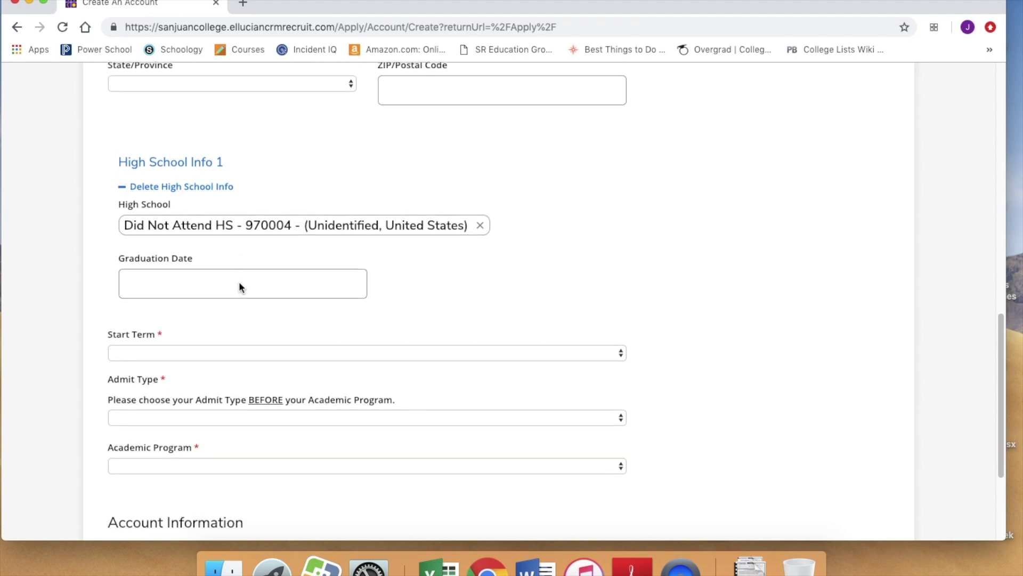
{"action": "scroll", "coordinate": [190, 275], "scroll_direction": "down", "scroll_amount": 3}
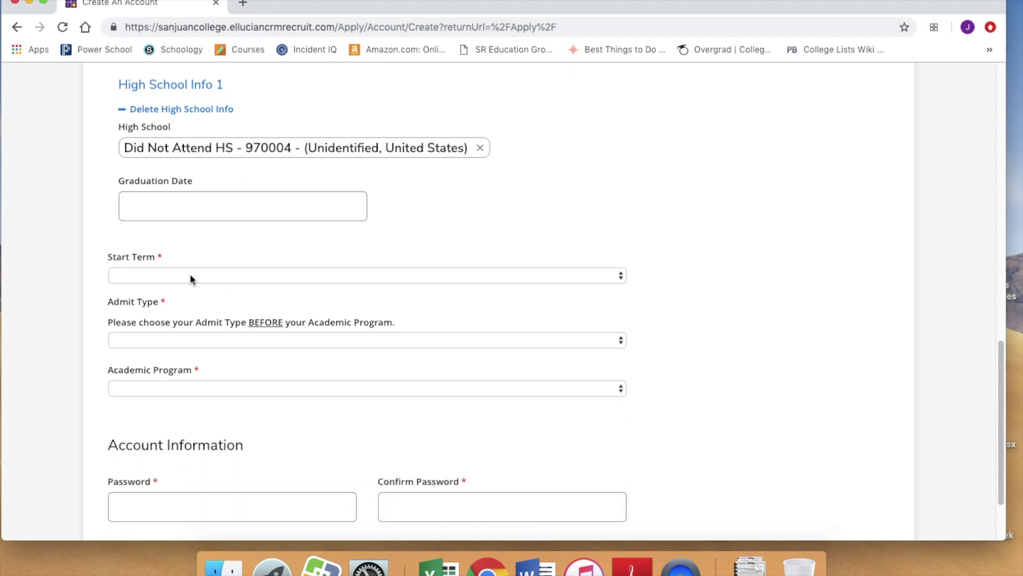
{"action": "left_click", "coordinate": [189, 275]}
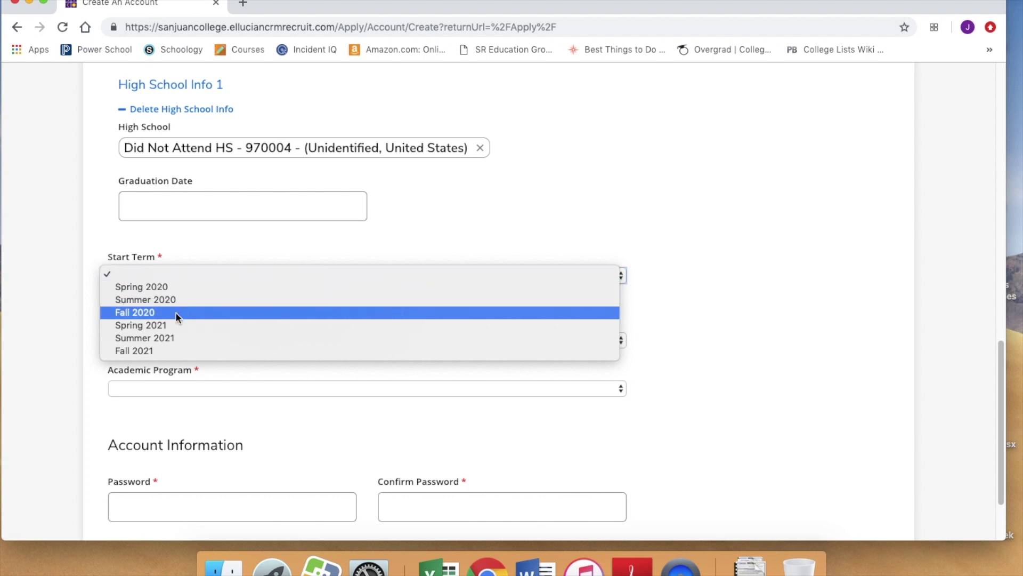
{"action": "left_click", "coordinate": [516, 180]}
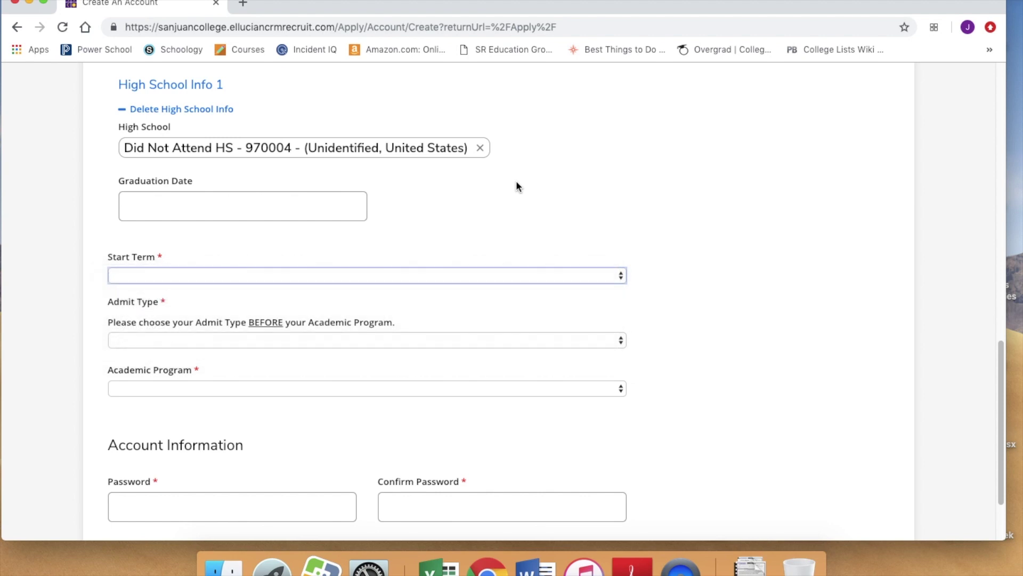
{"action": "scroll", "coordinate": [506, 293], "scroll_direction": "down", "scroll_amount": 2}
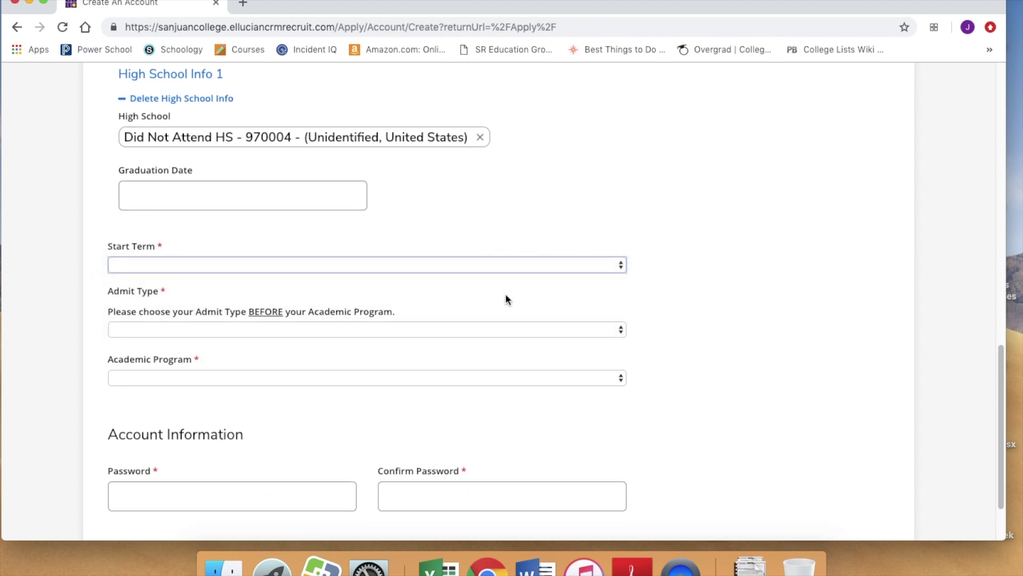
Step: Set the Admit Type to Dual Credit and check the Academic Program options offered for it
{"action": "left_click", "coordinate": [496, 288]}
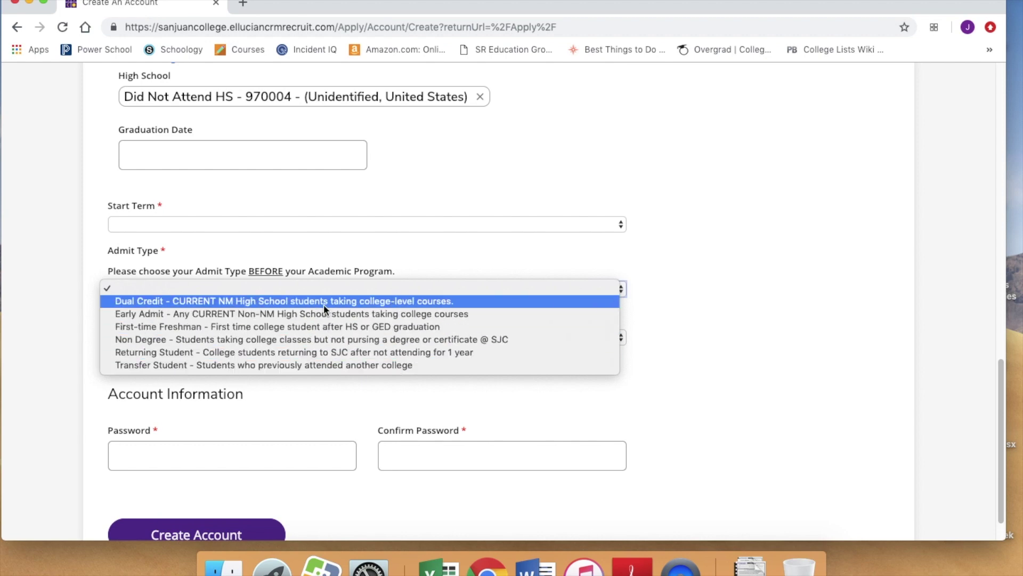
{"action": "left_click", "coordinate": [324, 301]}
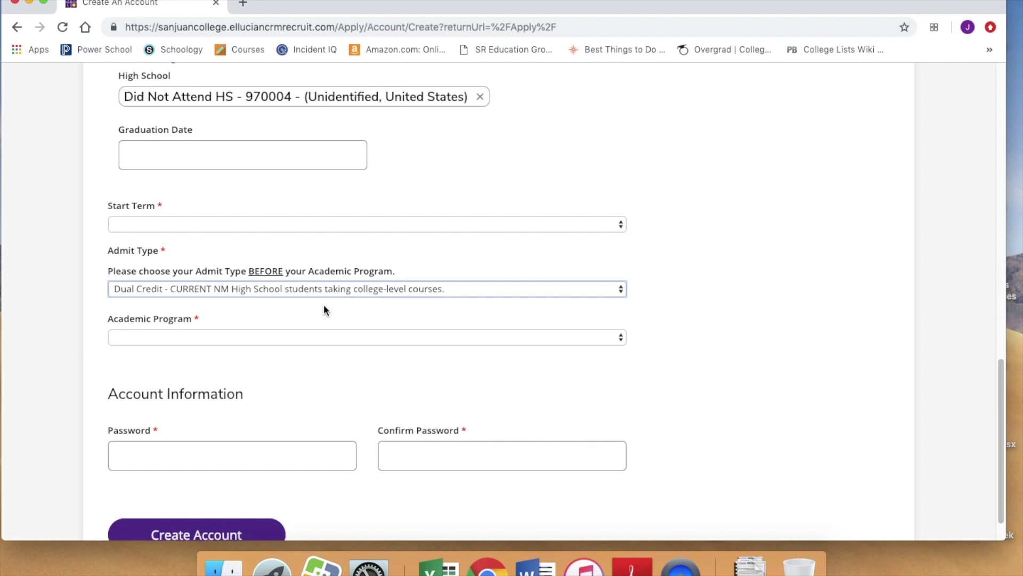
{"action": "left_click", "coordinate": [312, 337]}
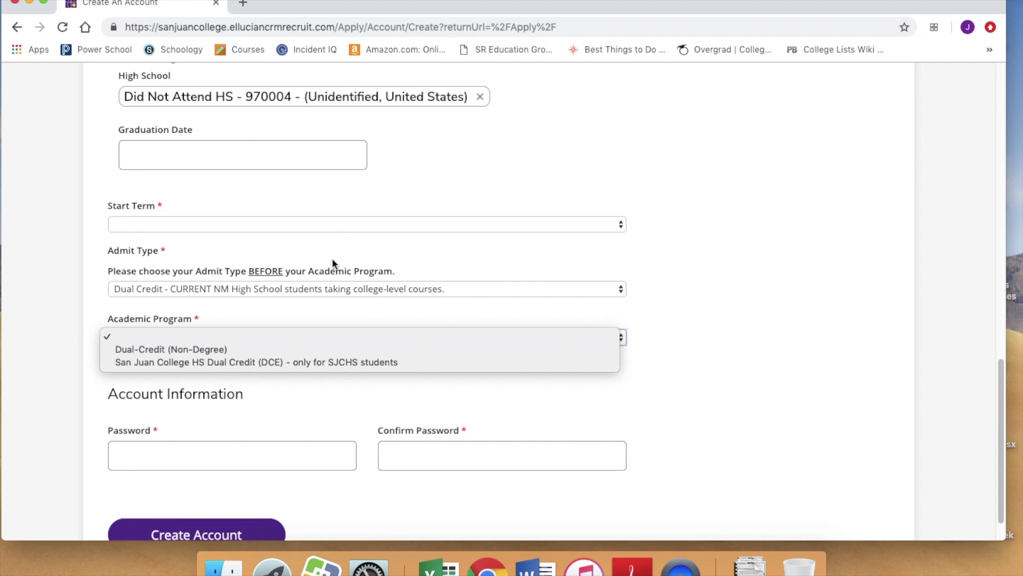
{"action": "left_click", "coordinate": [329, 288]}
Step: Set the Admit Type to First-time Freshman and look through its Academic Program options, leaving that field blank
{"action": "left_click", "coordinate": [328, 288]}
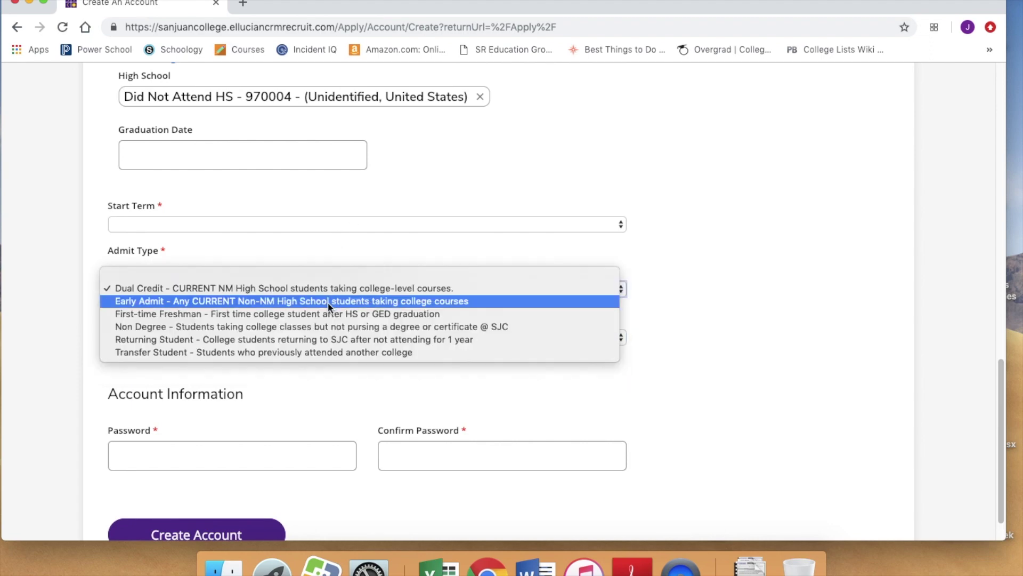
{"action": "left_click", "coordinate": [329, 314]}
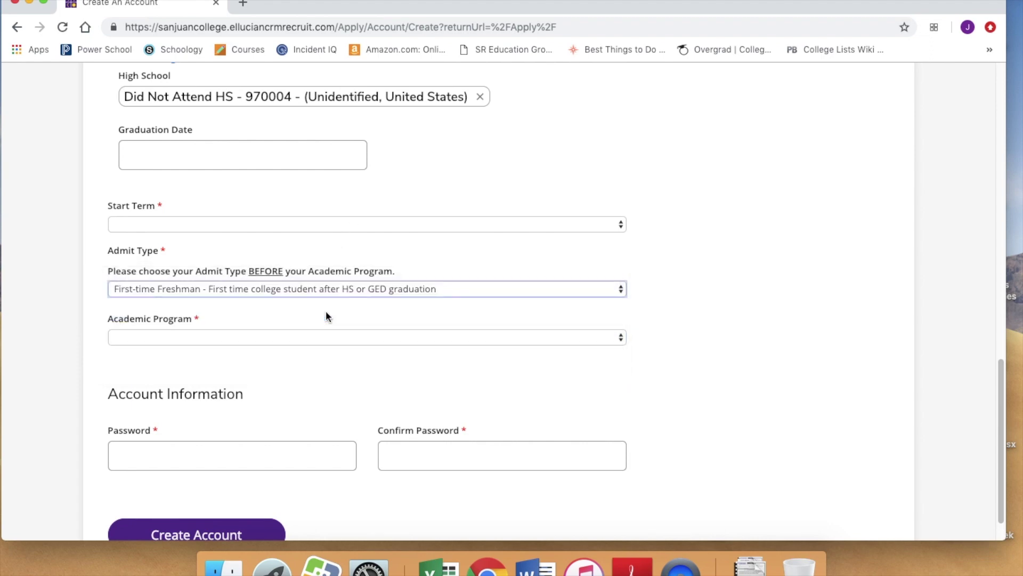
{"action": "left_click", "coordinate": [316, 337]}
{"action": "scroll", "coordinate": [300, 468], "scroll_direction": "down", "scroll_amount": 2}
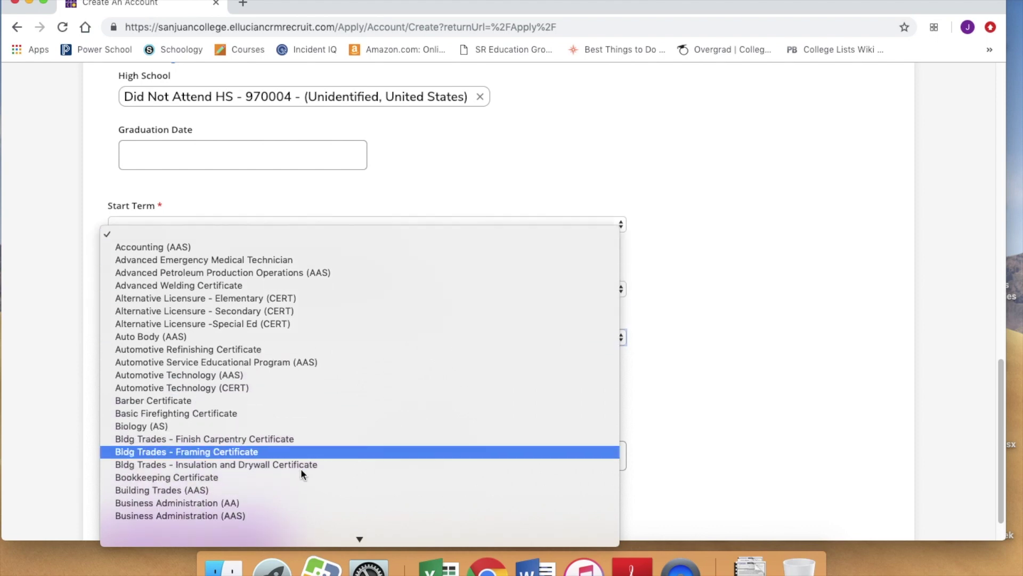
{"action": "scroll", "coordinate": [301, 468], "scroll_direction": "down", "scroll_amount": 20}
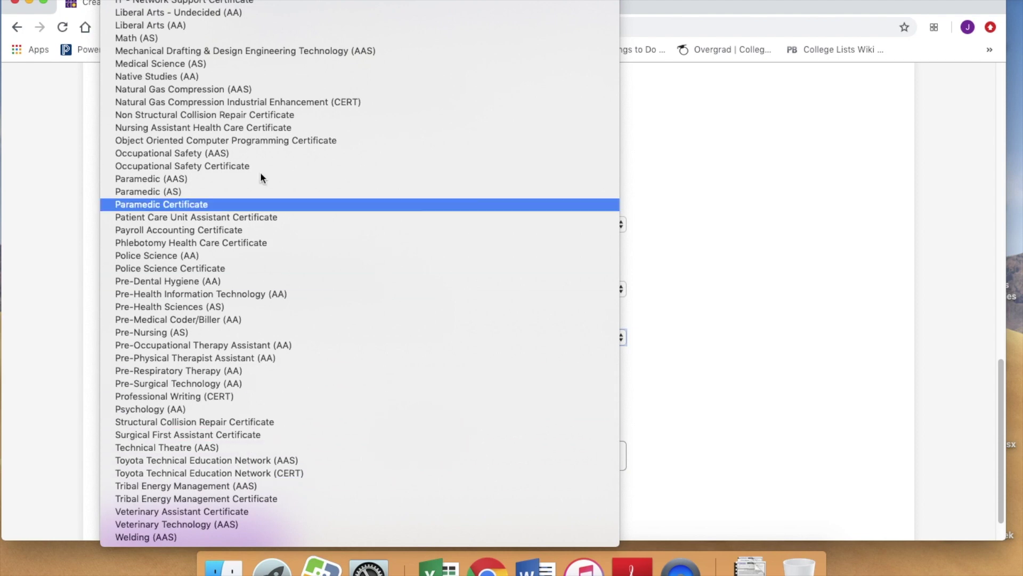
{"action": "scroll", "coordinate": [284, 300], "scroll_direction": "up", "scroll_amount": 8}
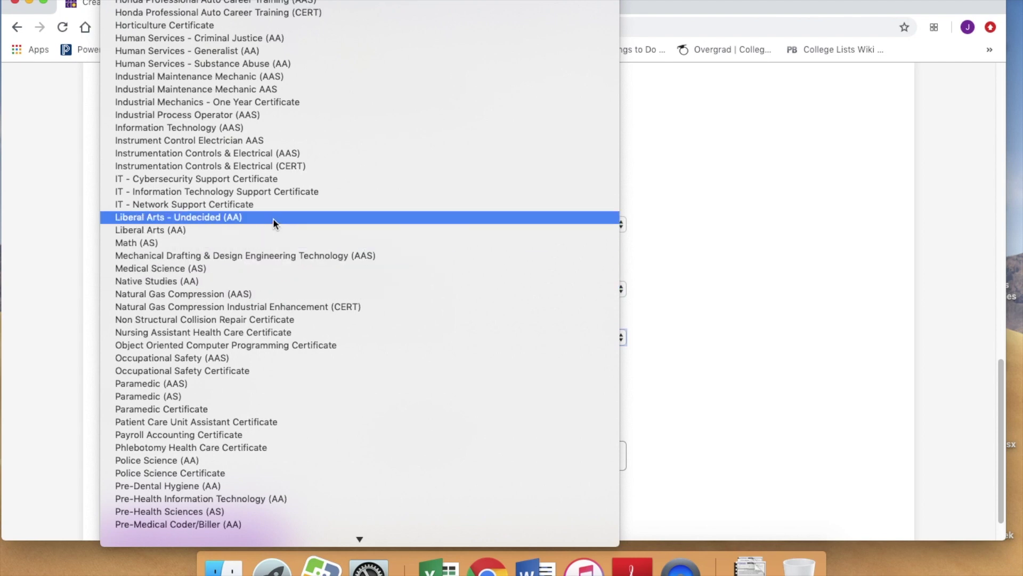
{"action": "left_click", "coordinate": [734, 313]}
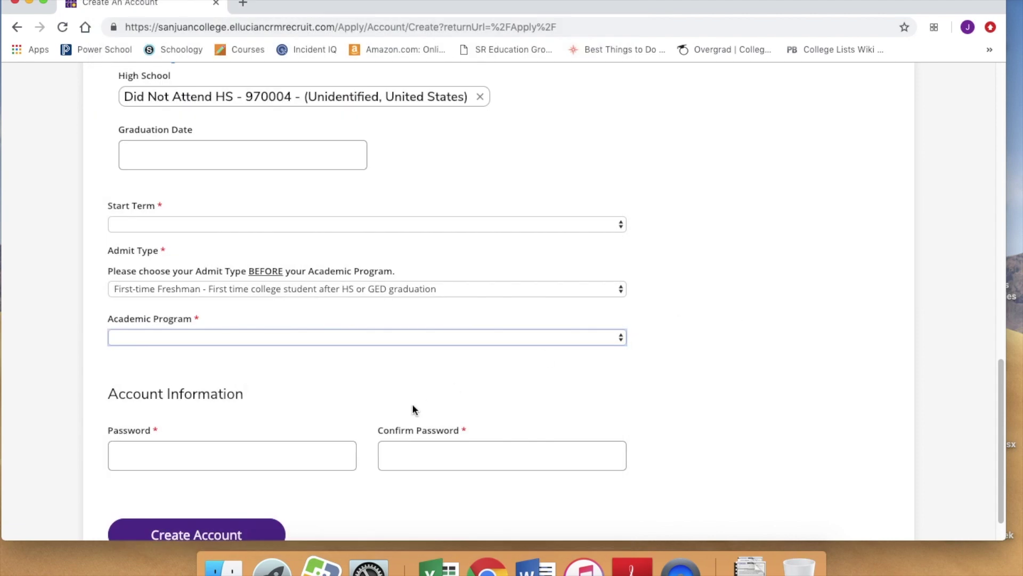
{"action": "scroll", "coordinate": [414, 410], "scroll_direction": "down", "scroll_amount": 2}
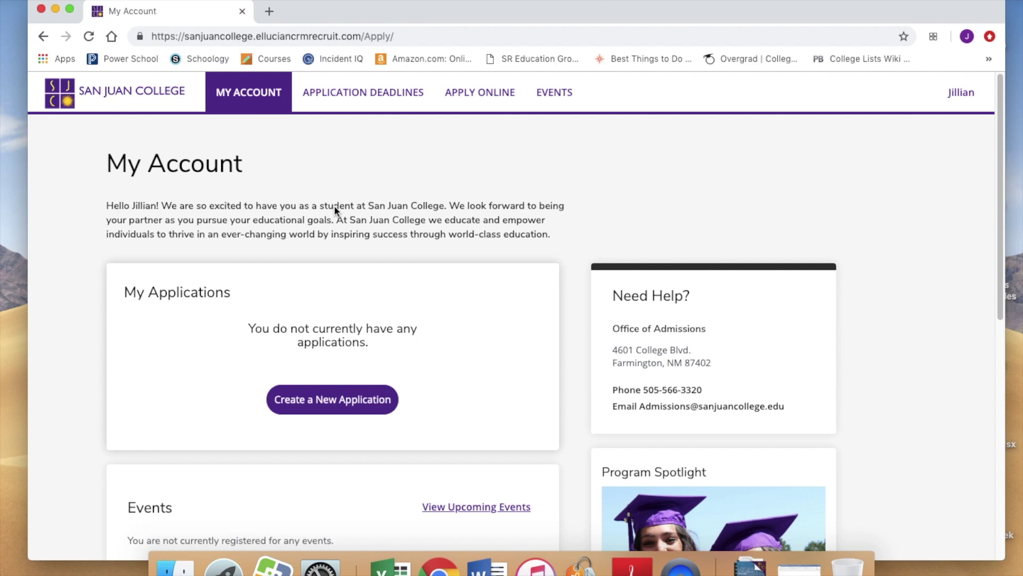
Step: Create a new undergraduate application and start it for Fall 2020 - Accounting (AAS) as a First-time Freshman
{"action": "left_click", "coordinate": [356, 406]}
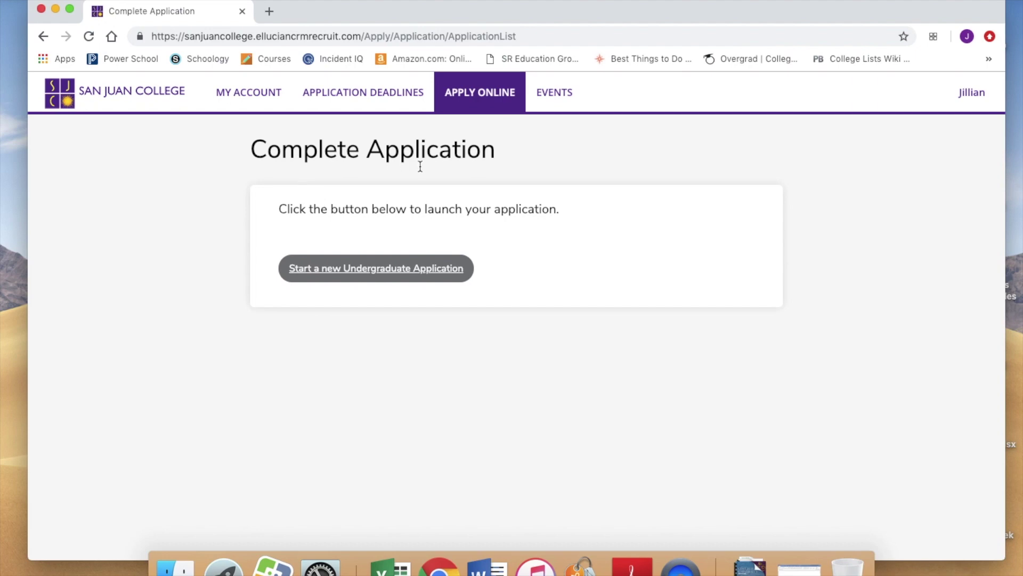
{"action": "left_click", "coordinate": [410, 268]}
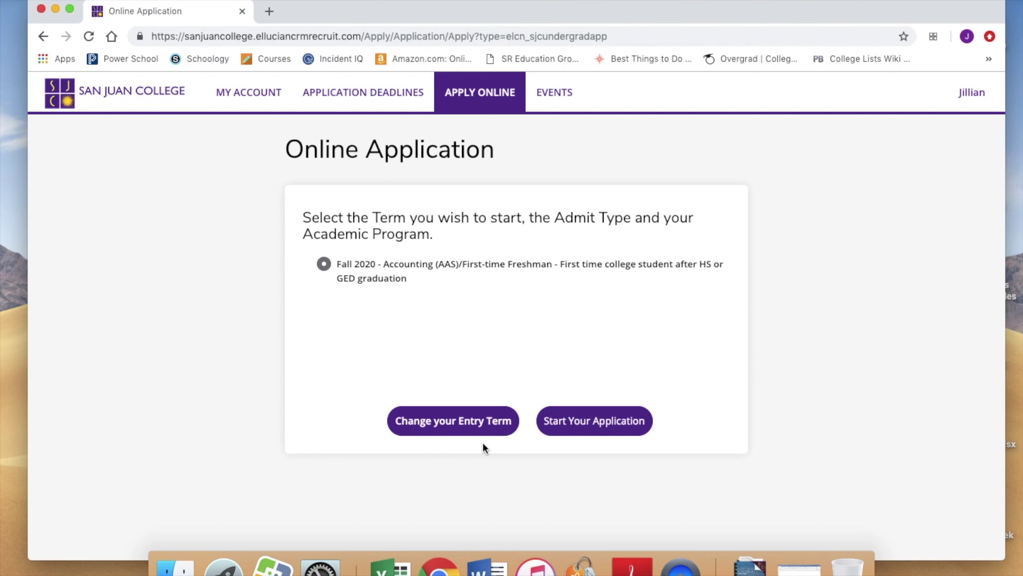
{"action": "left_click", "coordinate": [588, 421]}
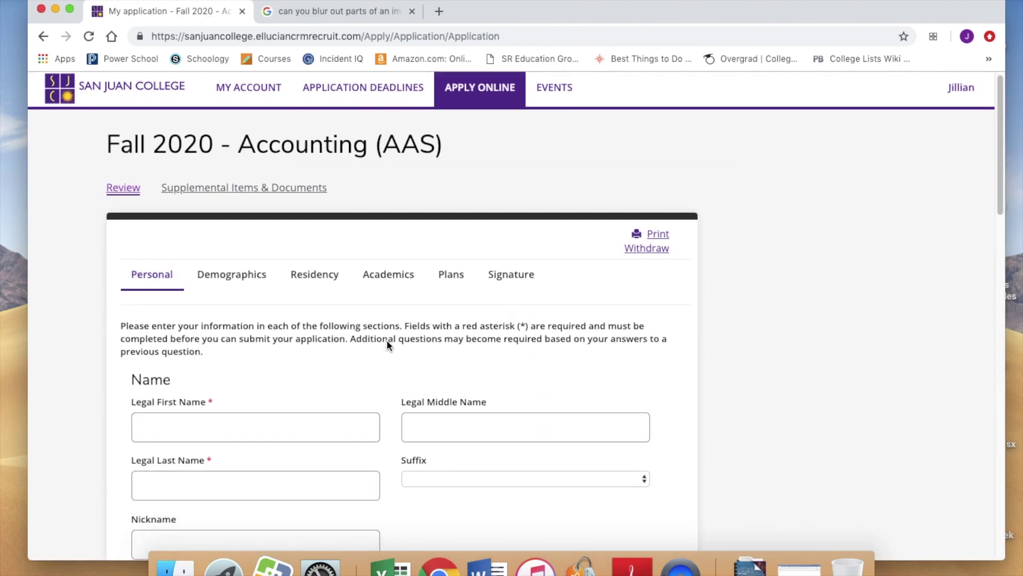
Step: Look through the Personal section's name and contact fields, including the available phone type options
{"action": "scroll", "coordinate": [386, 340], "scroll_direction": "down", "scroll_amount": 1}
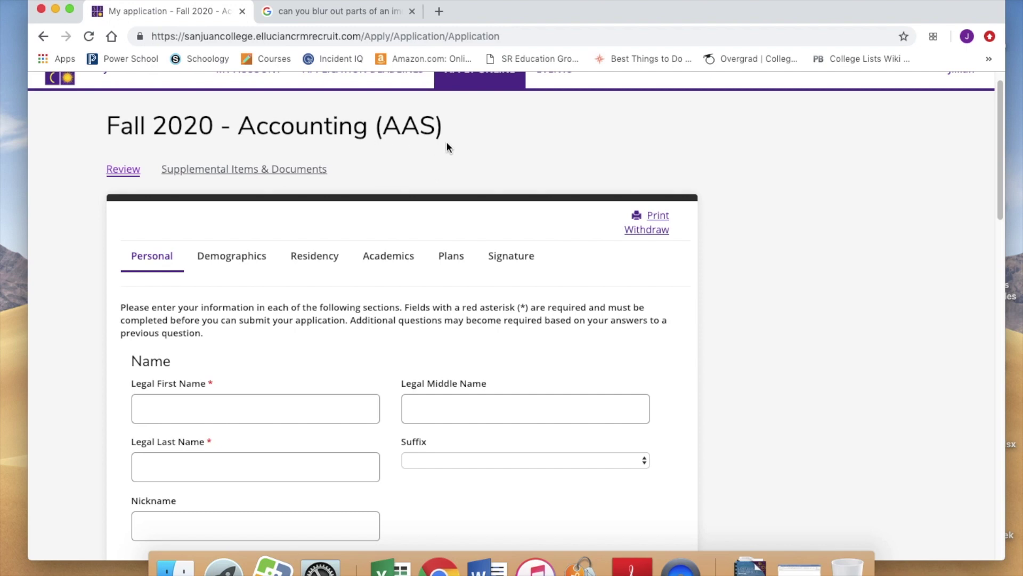
{"action": "scroll", "coordinate": [349, 363], "scroll_direction": "down", "scroll_amount": 2}
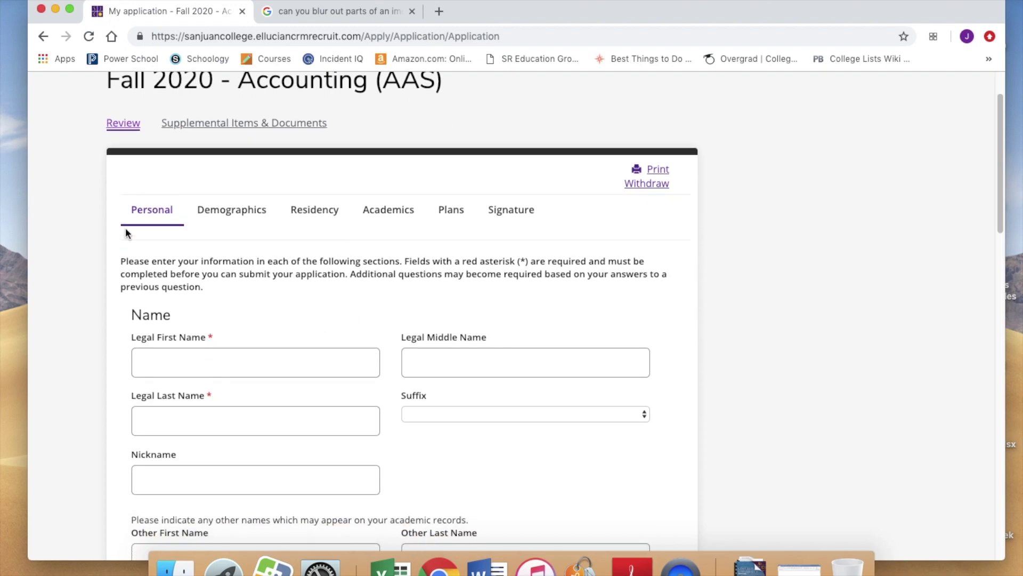
{"action": "scroll", "coordinate": [292, 357], "scroll_direction": "down", "scroll_amount": 1}
{"action": "scroll", "coordinate": [291, 357], "scroll_direction": "down", "scroll_amount": 2}
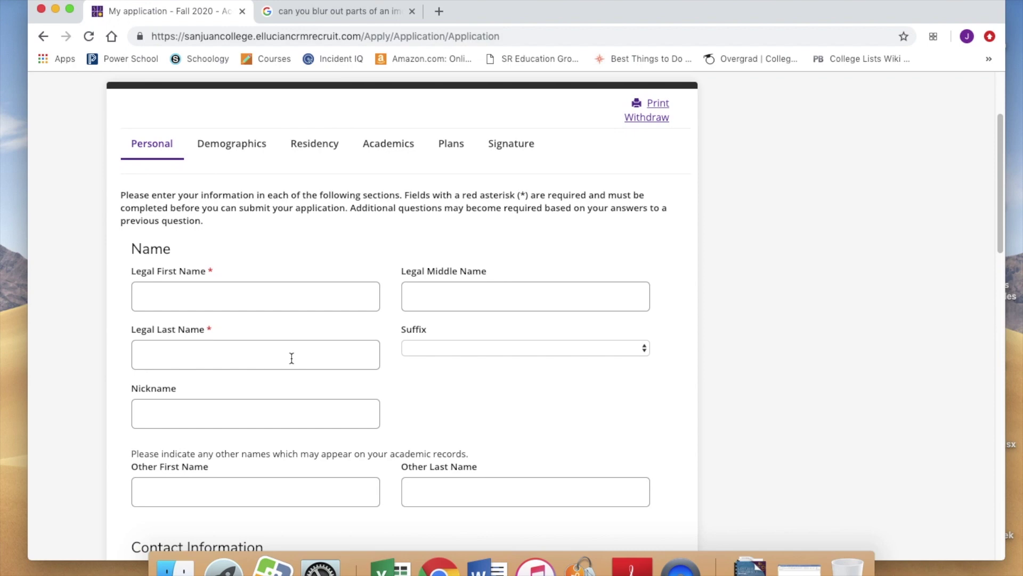
{"action": "scroll", "coordinate": [291, 358], "scroll_direction": "down", "scroll_amount": 1}
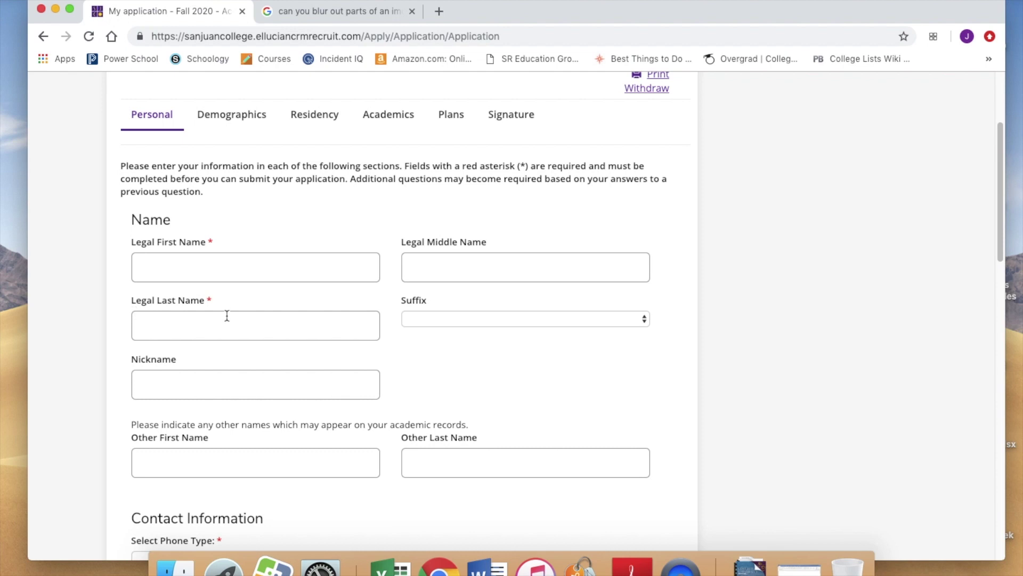
{"action": "scroll", "coordinate": [227, 315], "scroll_direction": "down", "scroll_amount": 5}
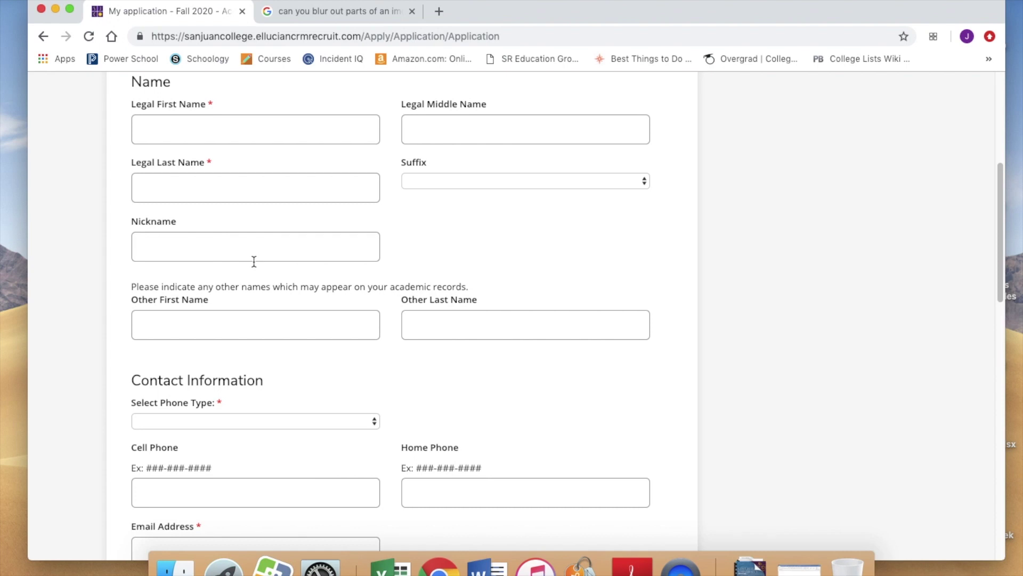
{"action": "scroll", "coordinate": [275, 373], "scroll_direction": "down", "scroll_amount": 2}
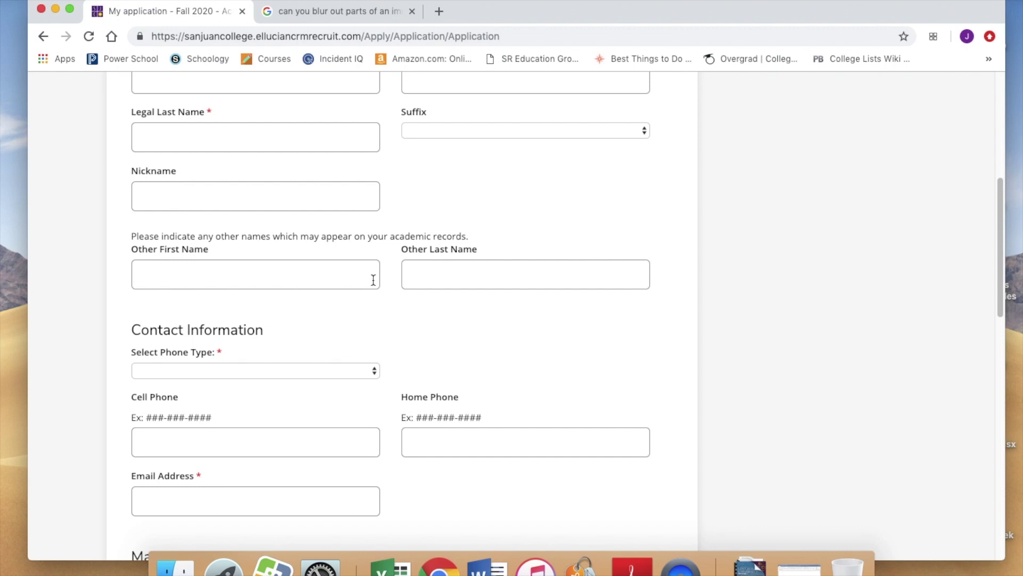
{"action": "scroll", "coordinate": [366, 360], "scroll_direction": "down", "scroll_amount": 5}
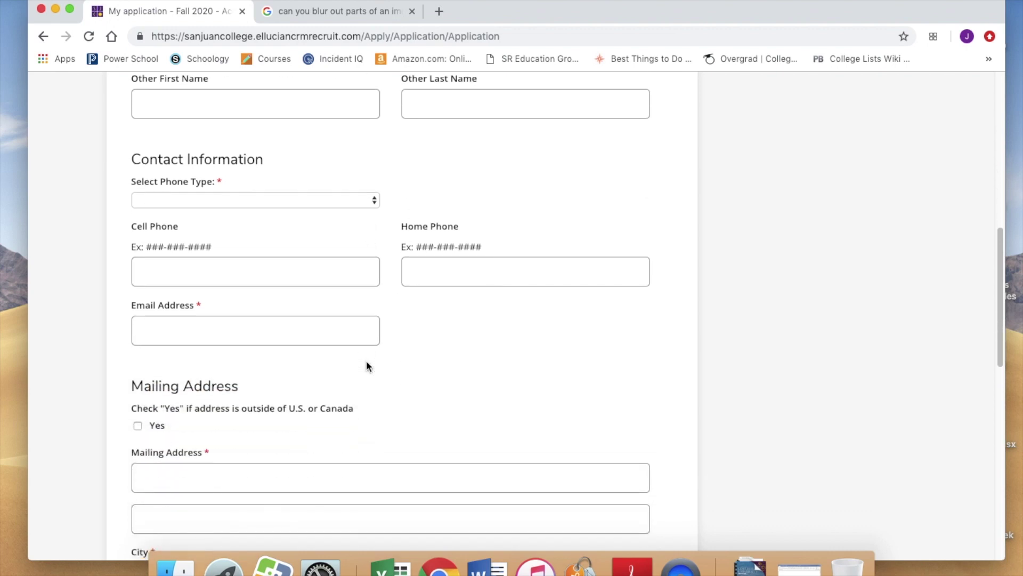
{"action": "left_click", "coordinate": [350, 205]}
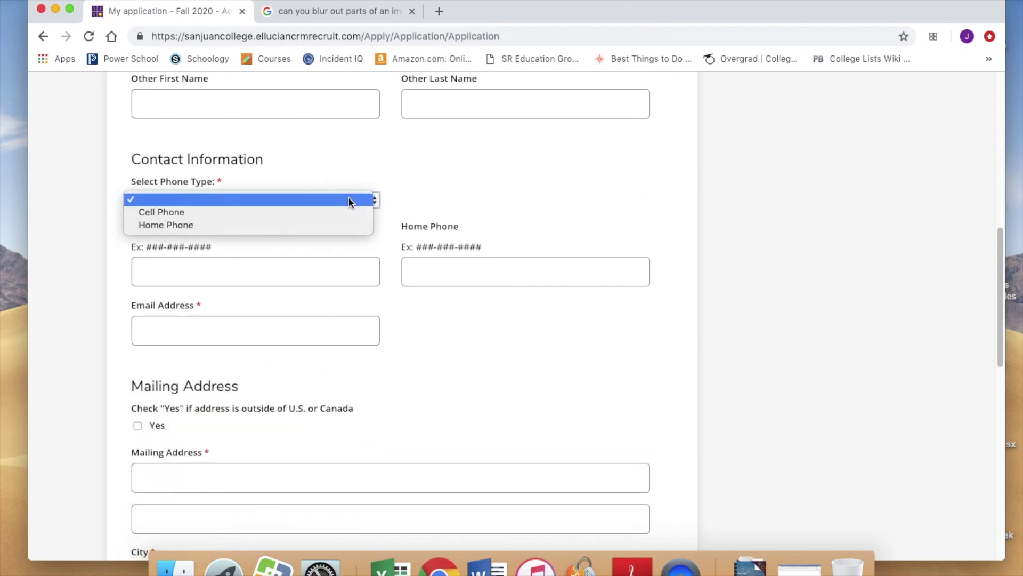
{"action": "left_click", "coordinate": [349, 200]}
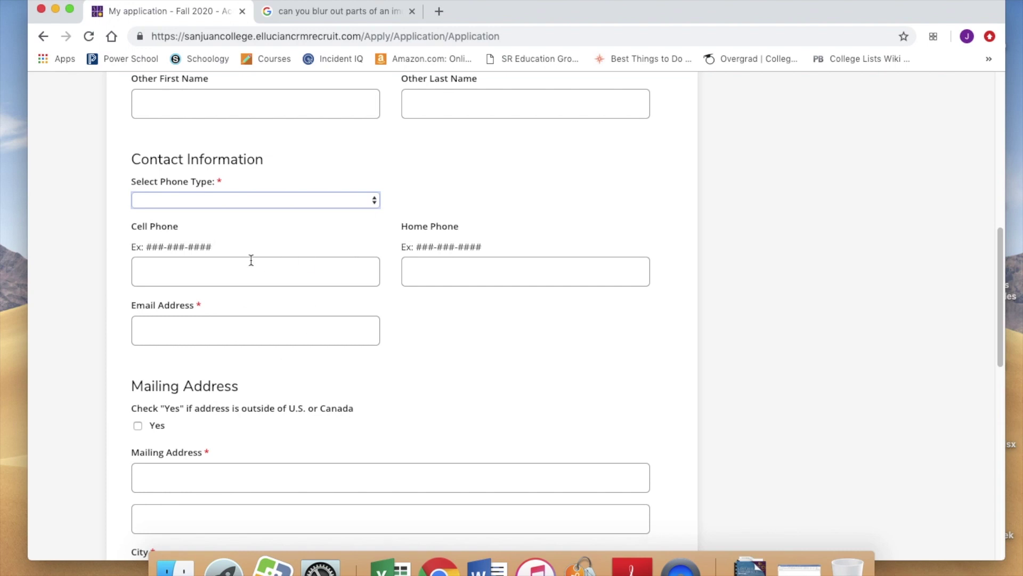
Step: Look through the Personal section's mailing address, birth date, gender, citizenship and emergency contact fields
{"action": "scroll", "coordinate": [245, 339], "scroll_direction": "down", "scroll_amount": 7}
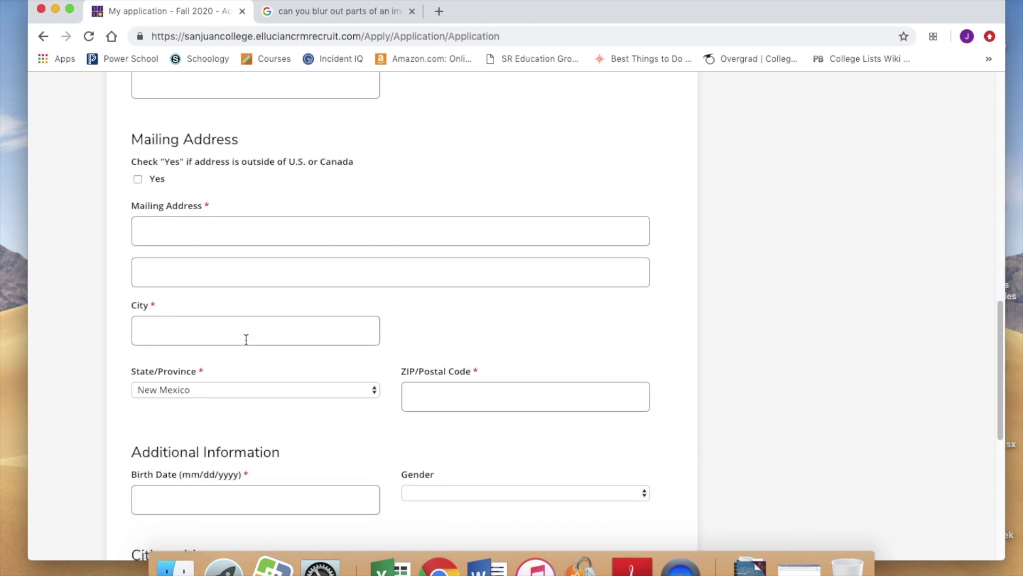
{"action": "right_click", "coordinate": [245, 338]}
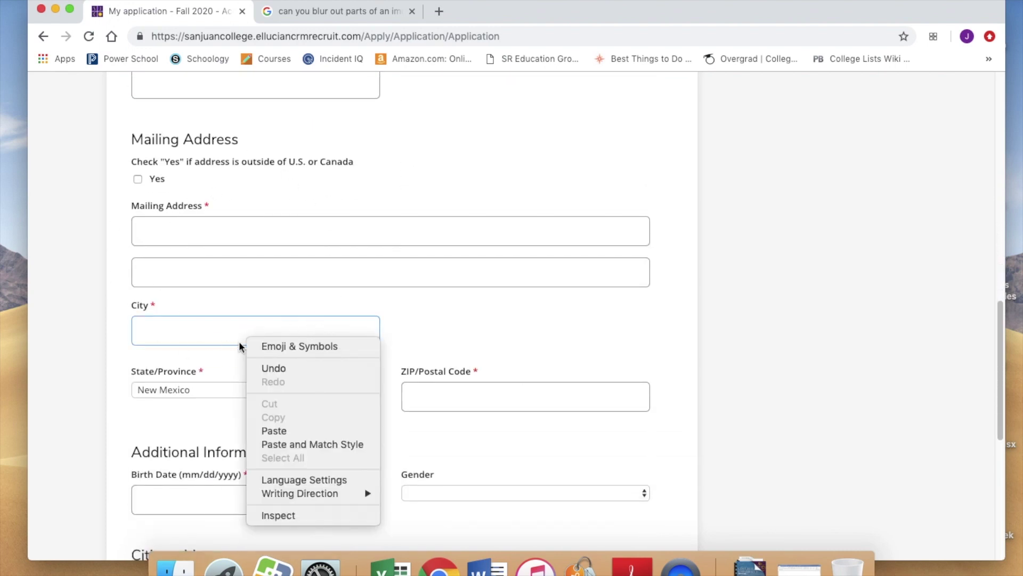
{"action": "left_click", "coordinate": [123, 427]}
{"action": "scroll", "coordinate": [245, 423], "scroll_direction": "down", "scroll_amount": 8}
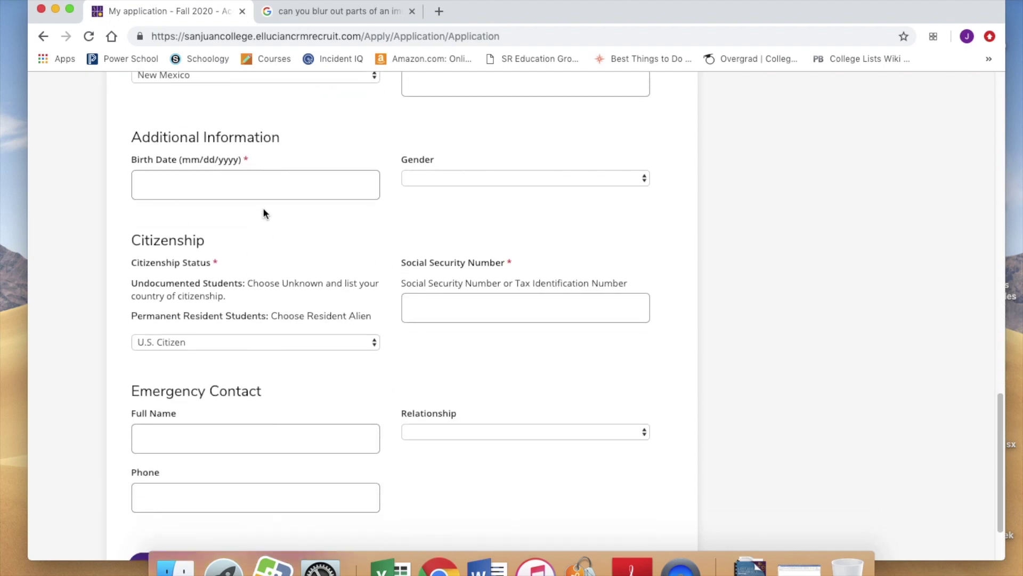
{"action": "left_click", "coordinate": [447, 179]}
{"action": "left_click", "coordinate": [449, 182]}
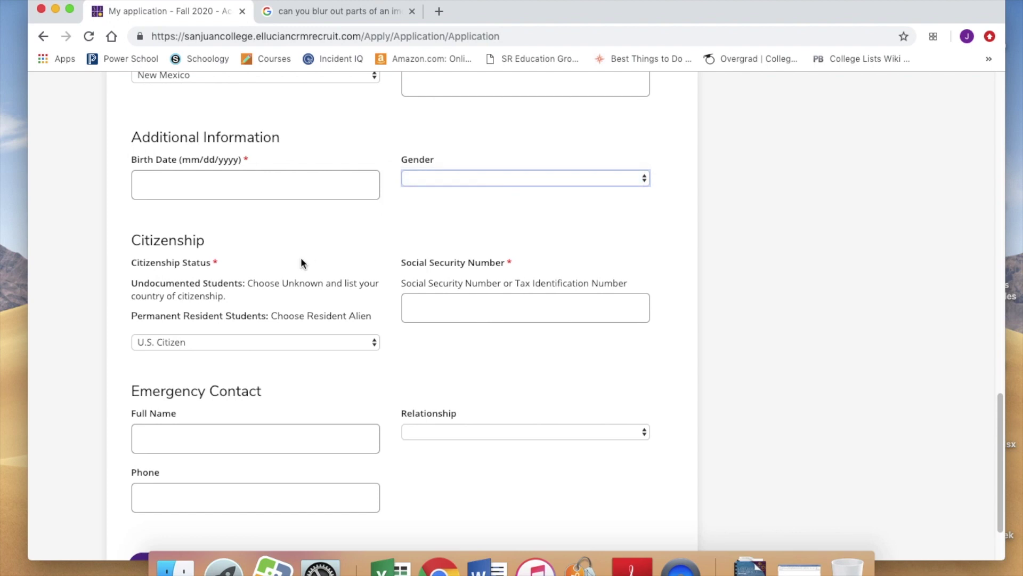
{"action": "scroll", "coordinate": [301, 257], "scroll_direction": "down", "scroll_amount": 3}
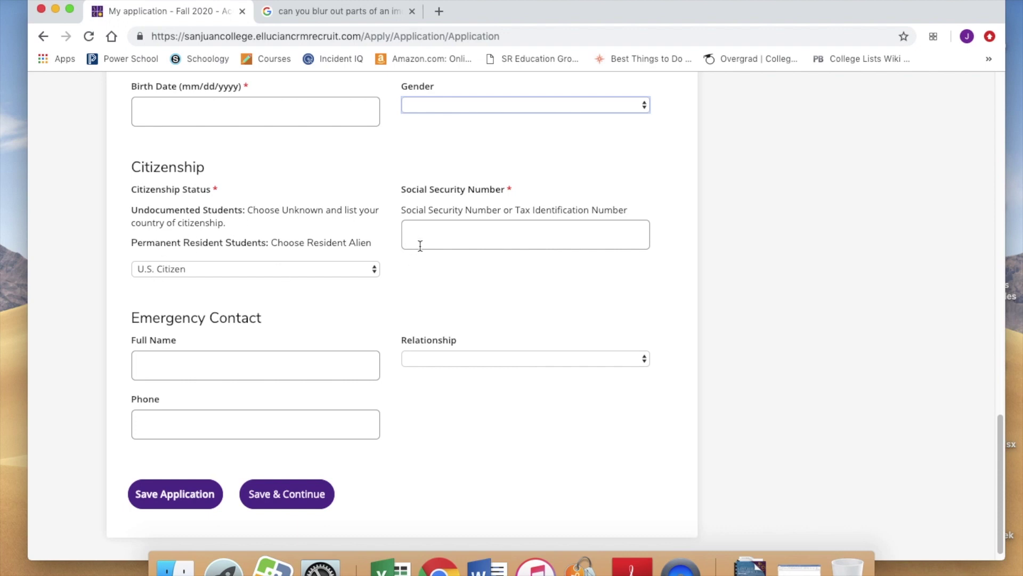
Step: Set the Citizenship Status to Unknown and check the Country of Citizenship options, leaving the country blank
{"action": "left_click", "coordinate": [348, 271]}
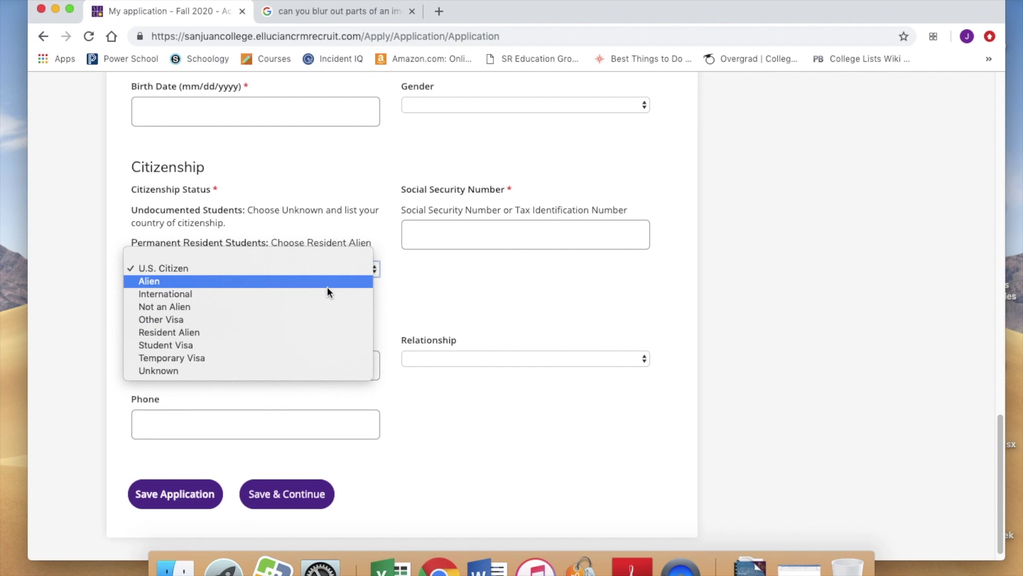
{"action": "left_click", "coordinate": [298, 370]}
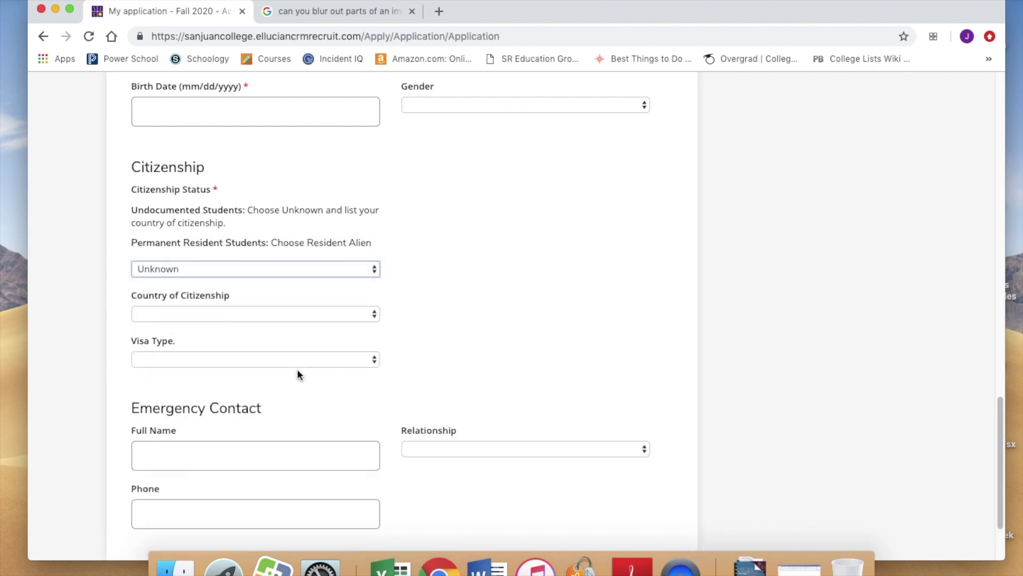
{"action": "left_click", "coordinate": [278, 315]}
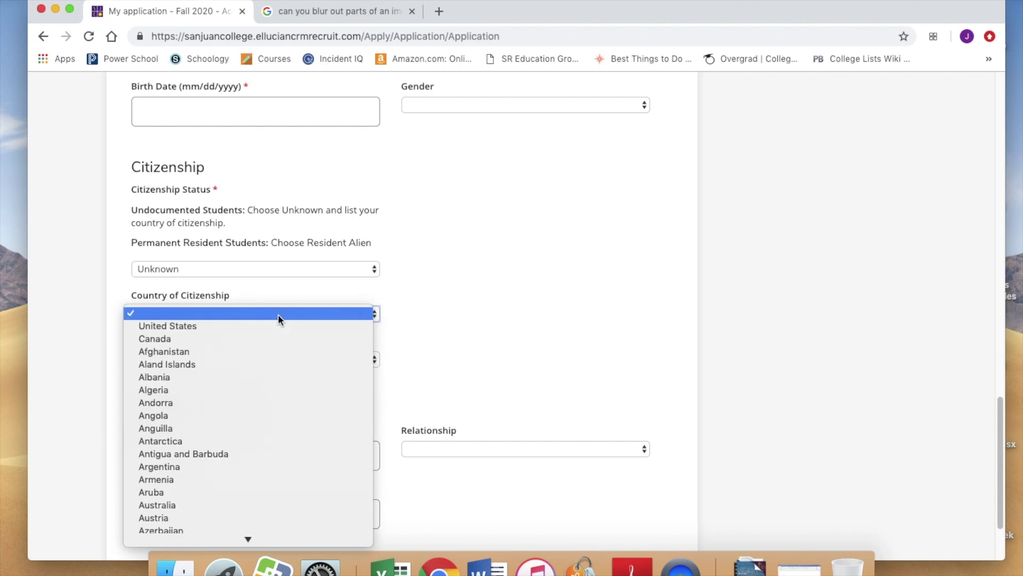
{"action": "left_click", "coordinate": [278, 315]}
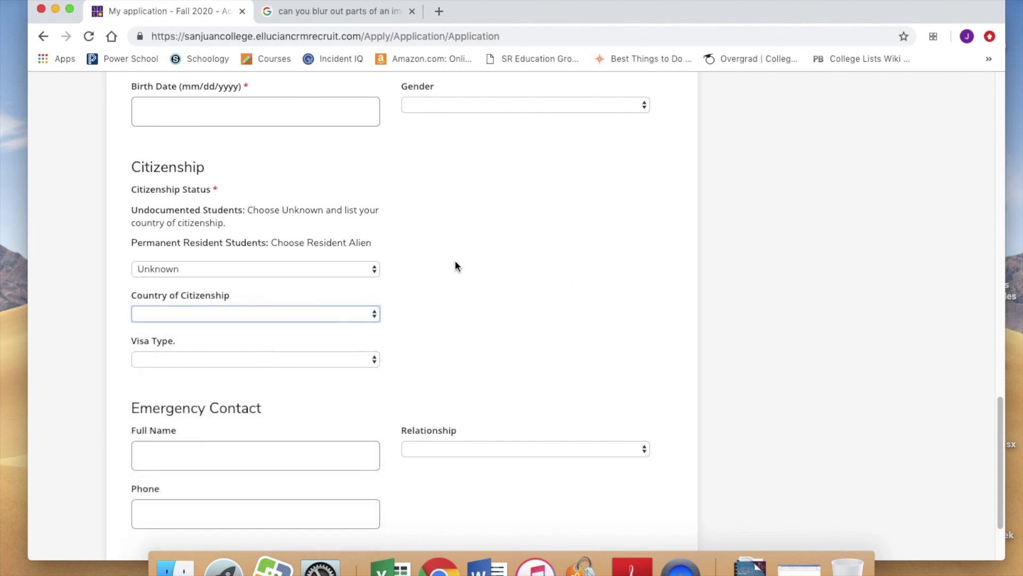
Step: Set the Citizenship Status to U.S. Citizen and save the Personal section to continue to Demographics
{"action": "left_click", "coordinate": [345, 276]}
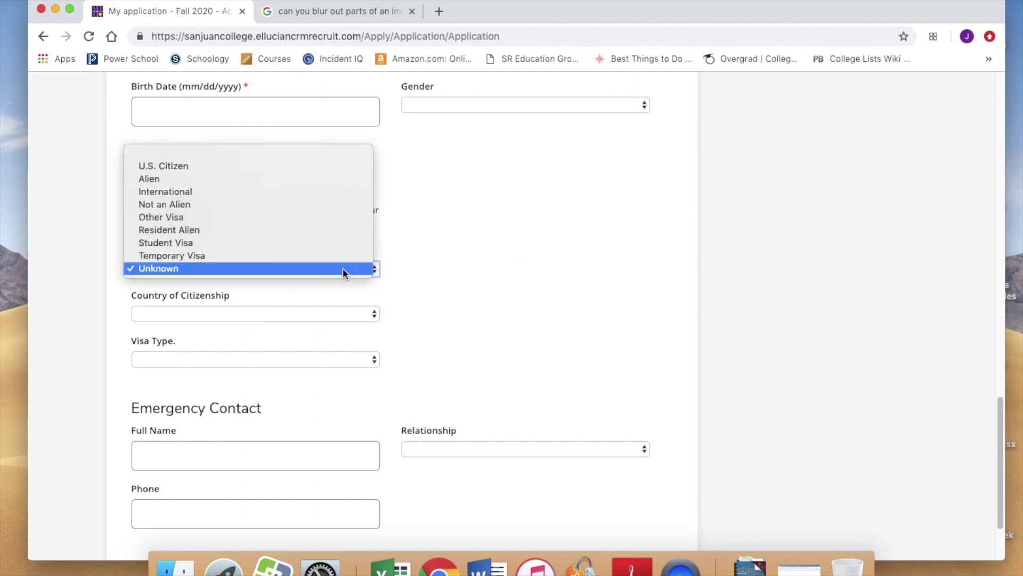
{"action": "left_click", "coordinate": [319, 166]}
{"action": "scroll", "coordinate": [441, 335], "scroll_direction": "down", "scroll_amount": 1}
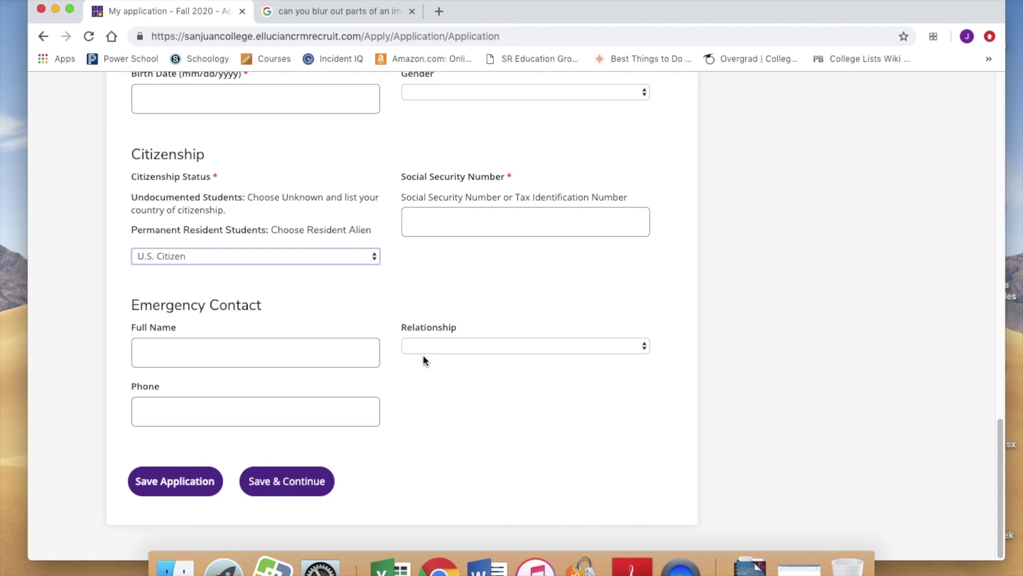
{"action": "left_click", "coordinate": [285, 487]}
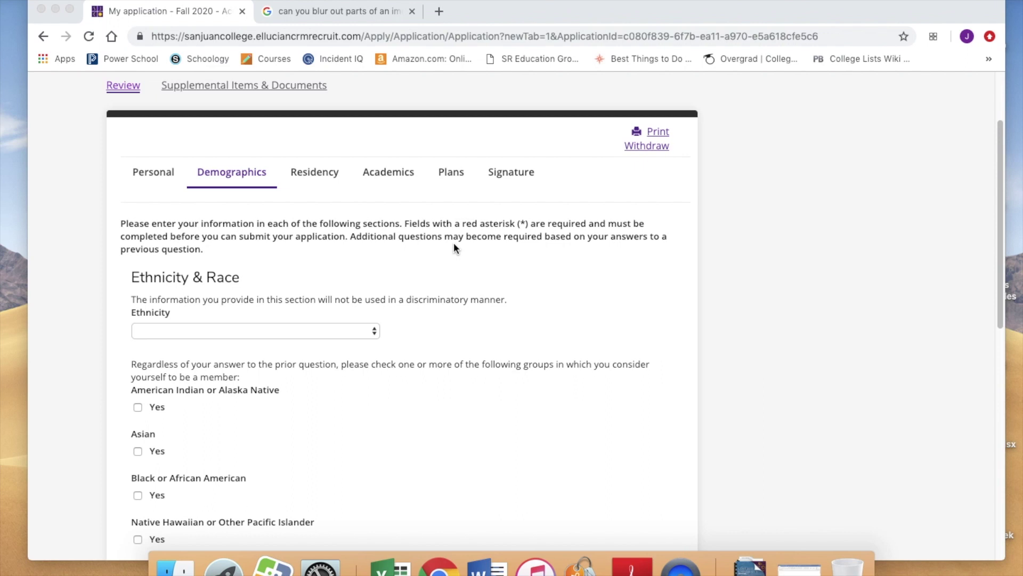
Step: Look through the Demographics section's race and additional information fields and set the Ethnicity to Hispanic/Latino
{"action": "scroll", "coordinate": [454, 248], "scroll_direction": "down", "scroll_amount": 5}
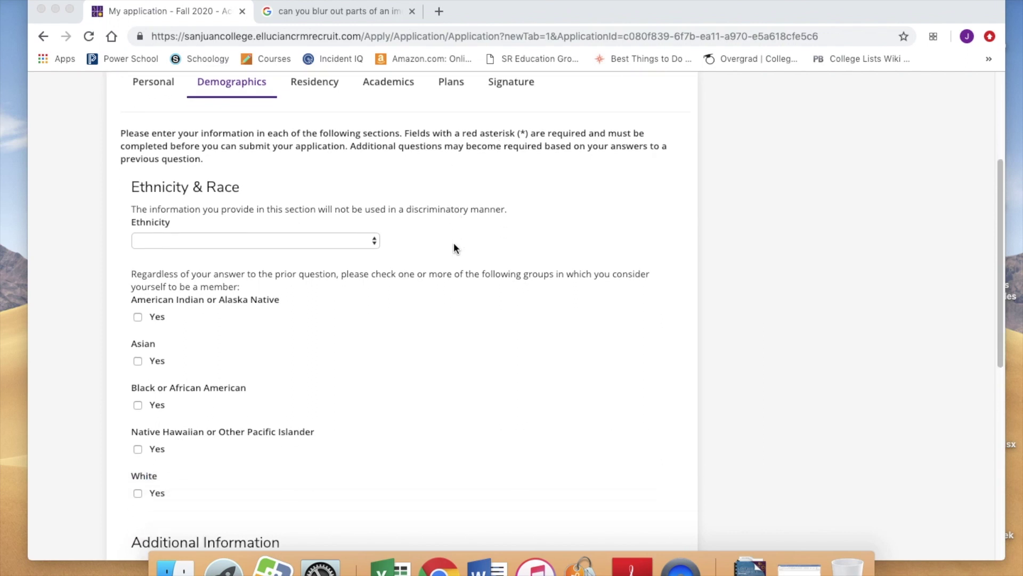
{"action": "scroll", "coordinate": [454, 248], "scroll_direction": "down", "scroll_amount": 15}
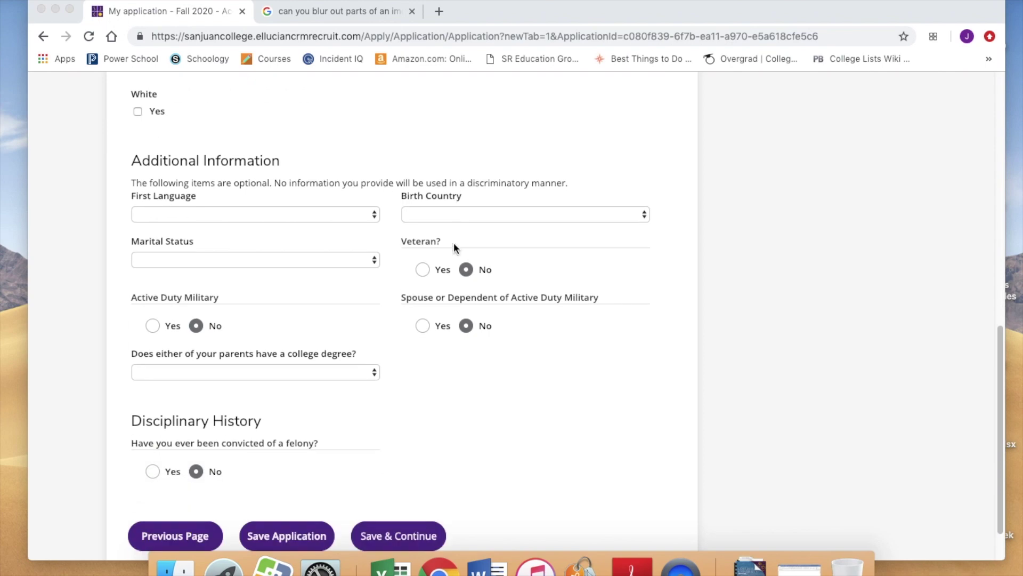
{"action": "scroll", "coordinate": [454, 247], "scroll_direction": "up", "scroll_amount": 11}
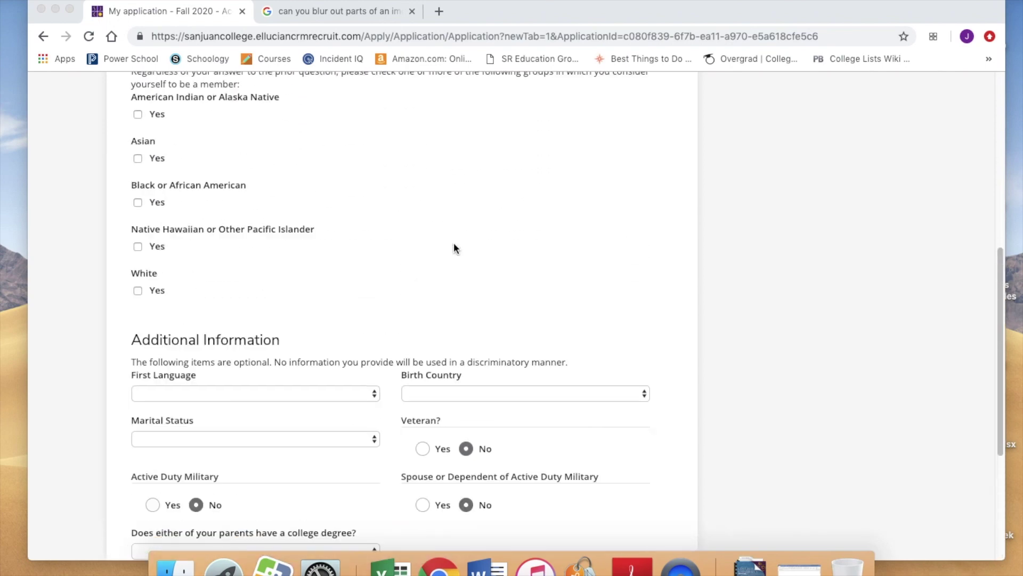
{"action": "scroll", "coordinate": [454, 247], "scroll_direction": "down", "scroll_amount": 4}
{"action": "scroll", "coordinate": [454, 247], "scroll_direction": "up", "scroll_amount": 8}
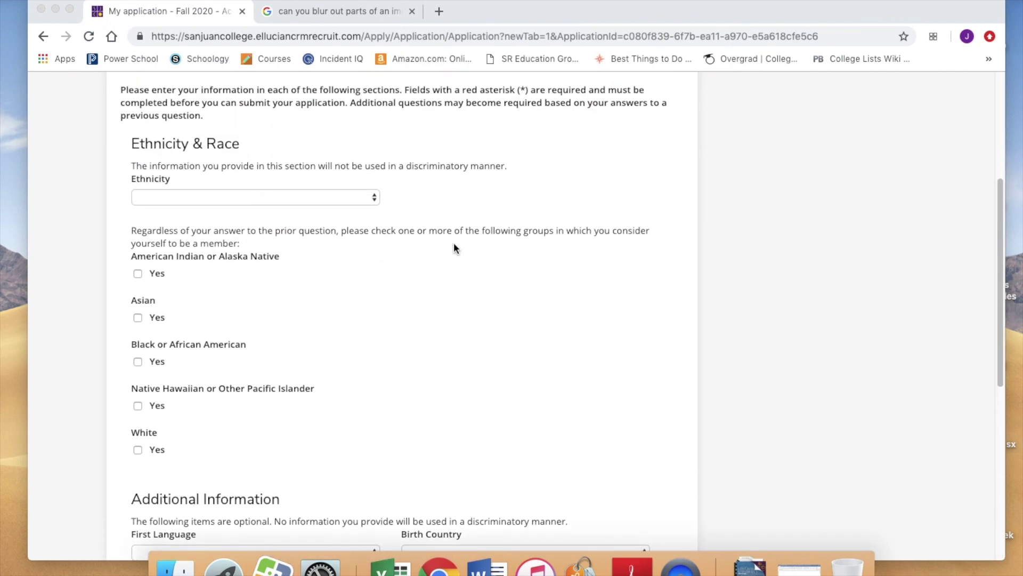
{"action": "scroll", "coordinate": [455, 248], "scroll_direction": "up", "scroll_amount": 2}
{"action": "left_click", "coordinate": [357, 256]}
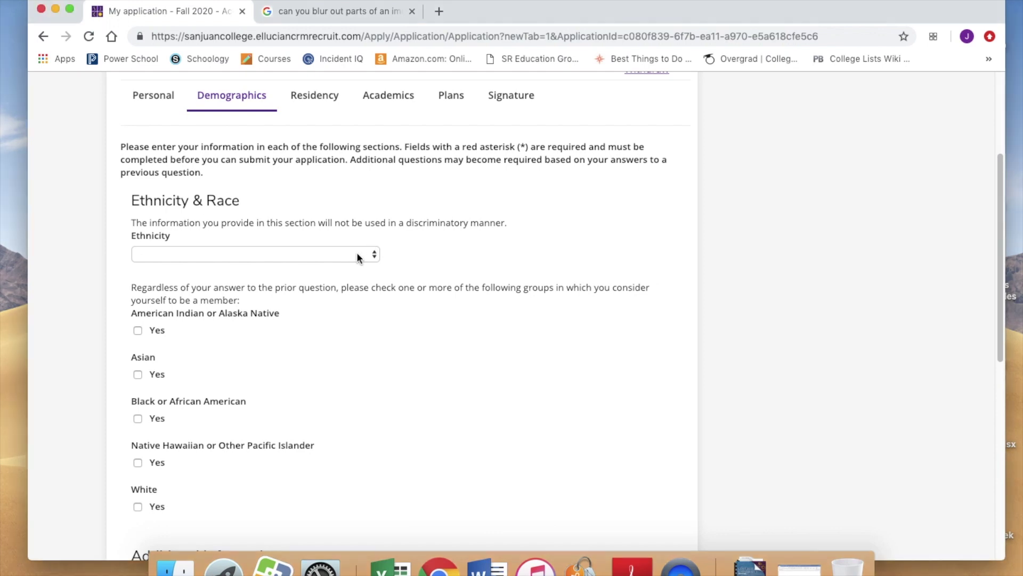
{"action": "left_click", "coordinate": [357, 255]}
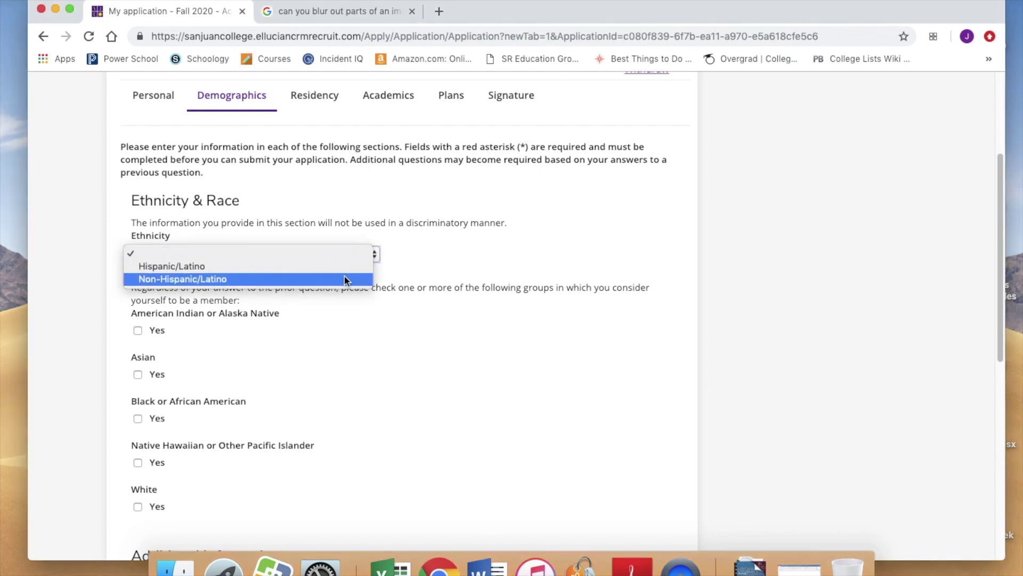
{"action": "left_click", "coordinate": [344, 265]}
Step: Check the First Language options under Additional Information, leaving the language blank
{"action": "scroll", "coordinate": [324, 408], "scroll_direction": "down", "scroll_amount": 2}
{"action": "scroll", "coordinate": [324, 415], "scroll_direction": "down", "scroll_amount": 2}
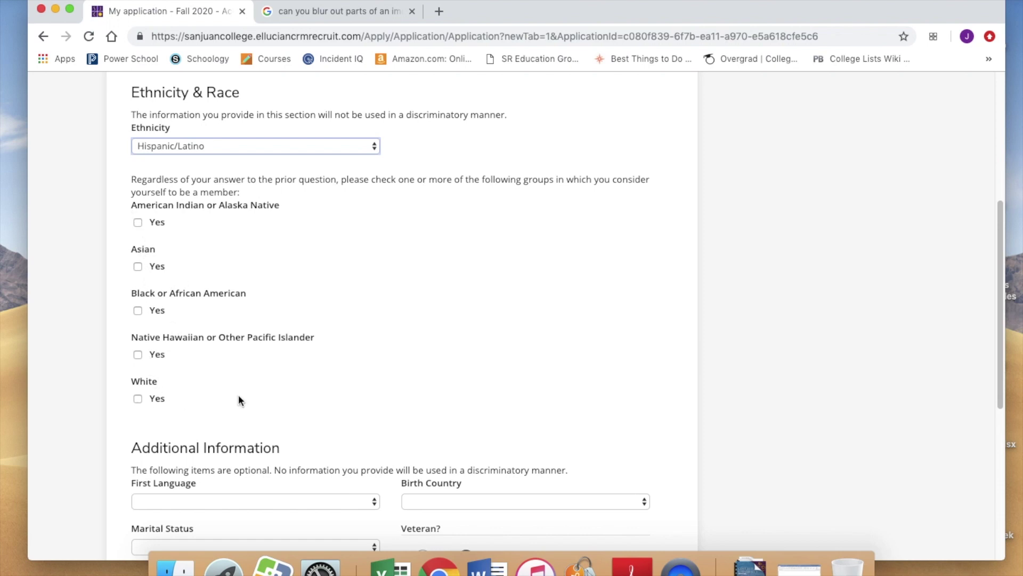
{"action": "scroll", "coordinate": [239, 399], "scroll_direction": "down", "scroll_amount": 8}
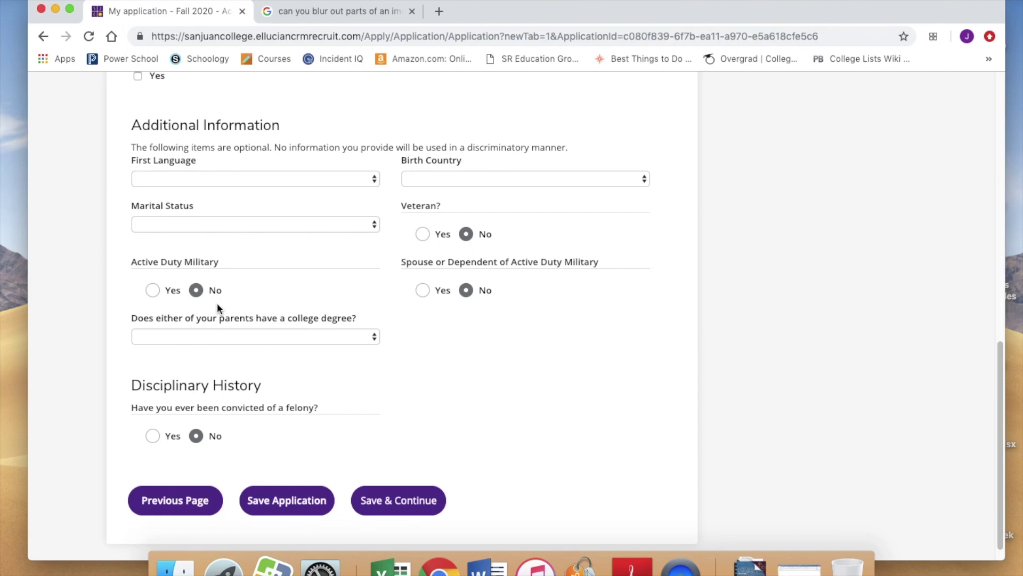
{"action": "left_click", "coordinate": [188, 179]}
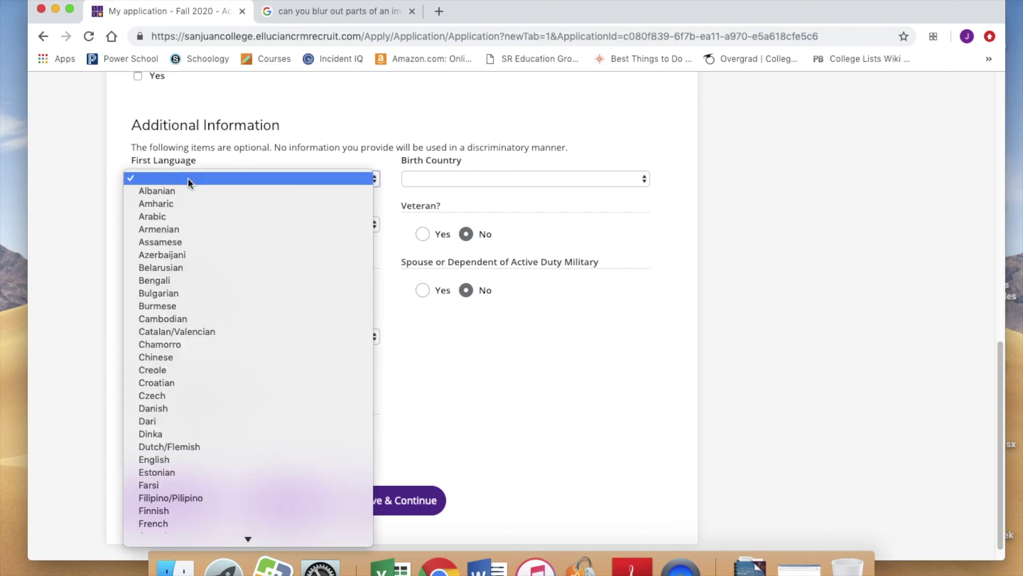
{"action": "left_click", "coordinate": [188, 180]}
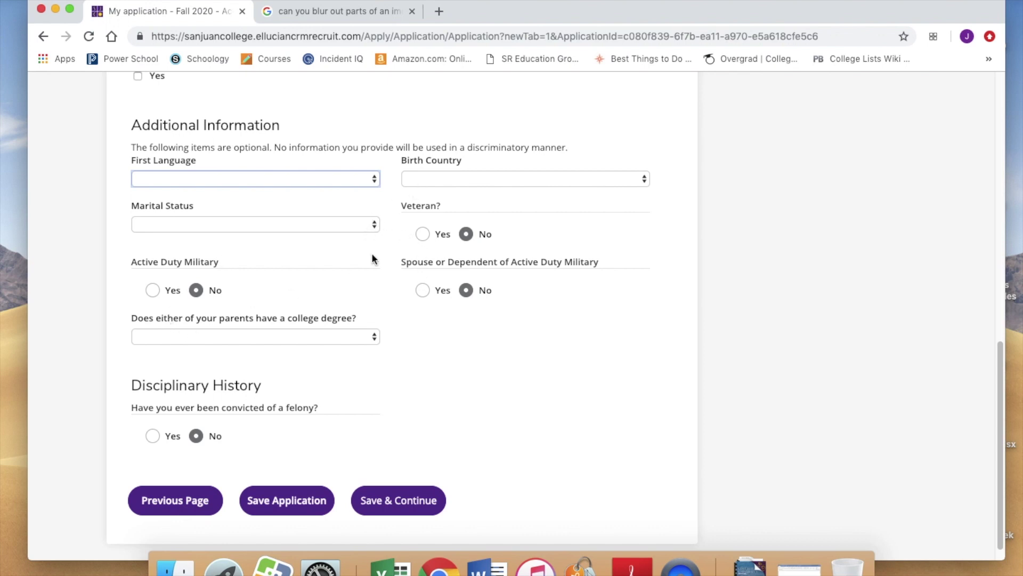
Step: Review the Demographics answers and save the section to continue to Residency
{"action": "scroll", "coordinate": [371, 417], "scroll_direction": "down", "scroll_amount": 1}
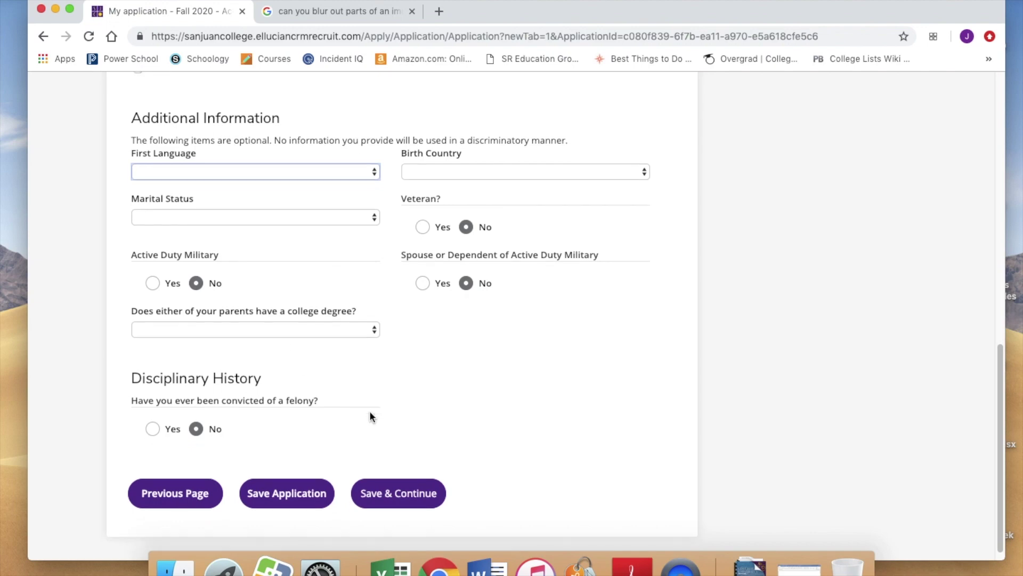
{"action": "scroll", "coordinate": [296, 190], "scroll_direction": "up", "scroll_amount": 10}
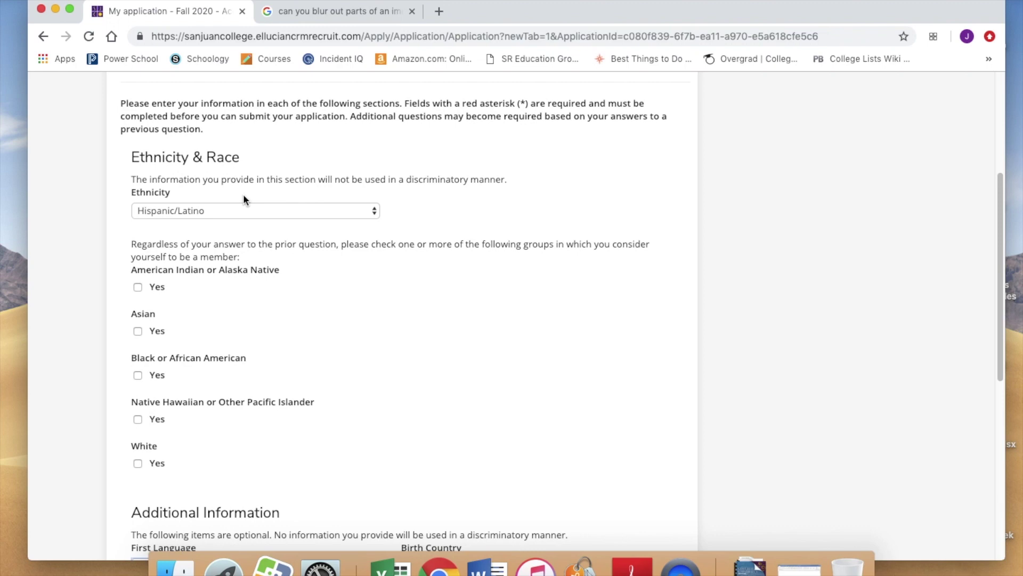
{"action": "scroll", "coordinate": [324, 367], "scroll_direction": "up", "scroll_amount": 4}
{"action": "scroll", "coordinate": [324, 368], "scroll_direction": "down", "scroll_amount": 15}
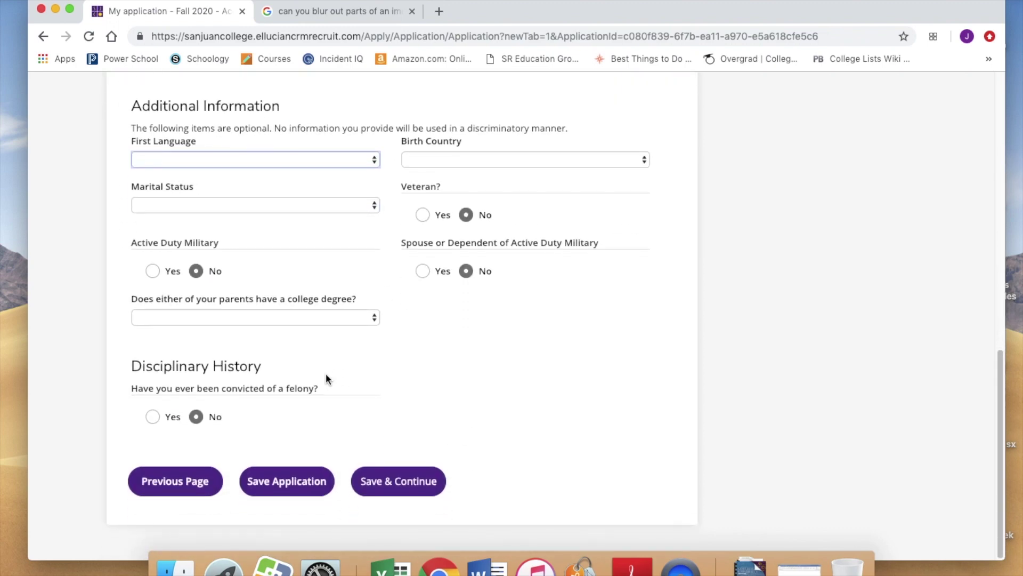
{"action": "left_click", "coordinate": [365, 480]}
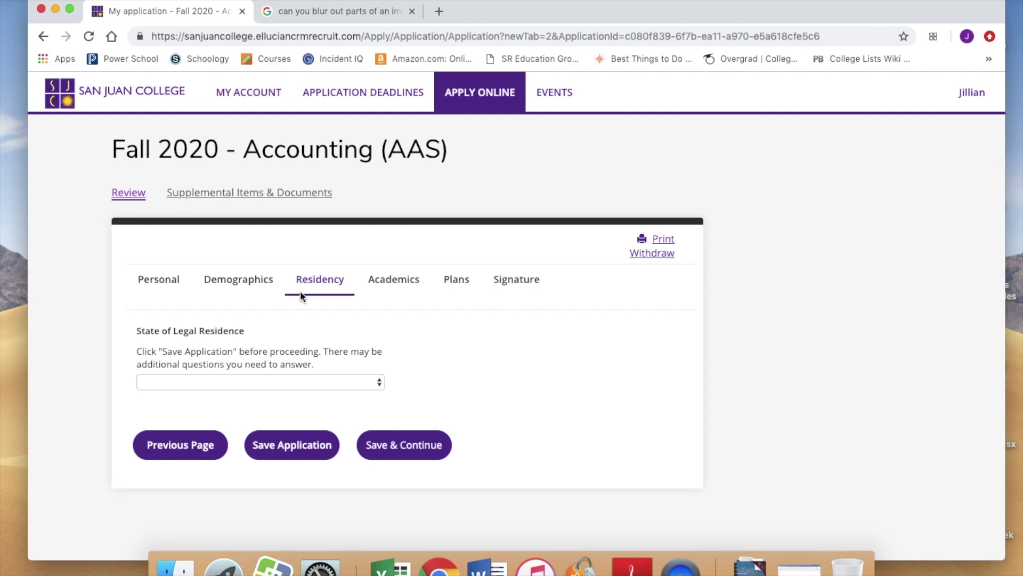
Step: Set the State of Legal Residence to New Mexico and answer Yes to having lived there for the last 12 months
{"action": "left_click", "coordinate": [355, 383]}
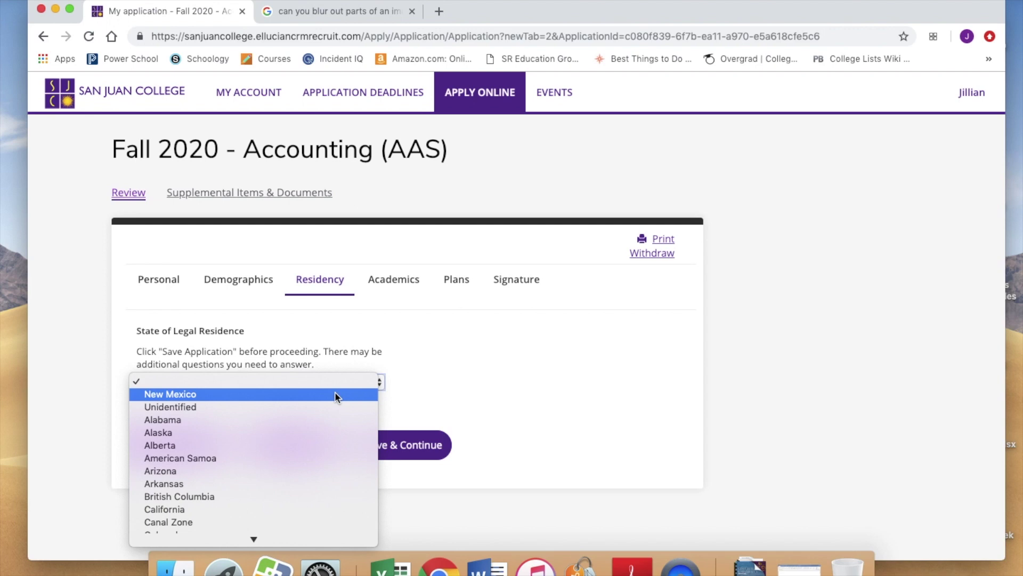
{"action": "left_click", "coordinate": [336, 394]}
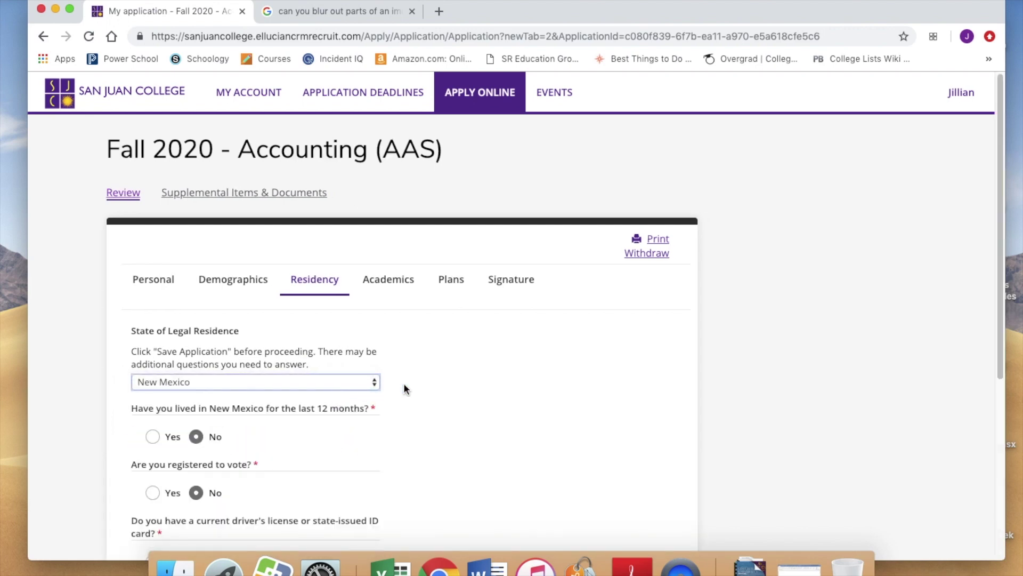
{"action": "scroll", "coordinate": [479, 424], "scroll_direction": "down", "scroll_amount": 4}
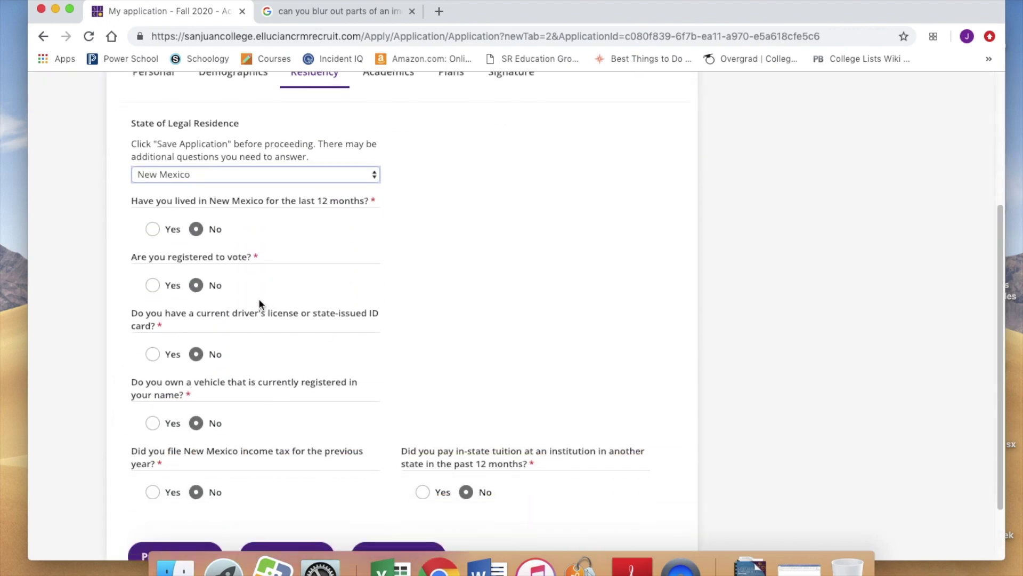
{"action": "left_click", "coordinate": [153, 228]}
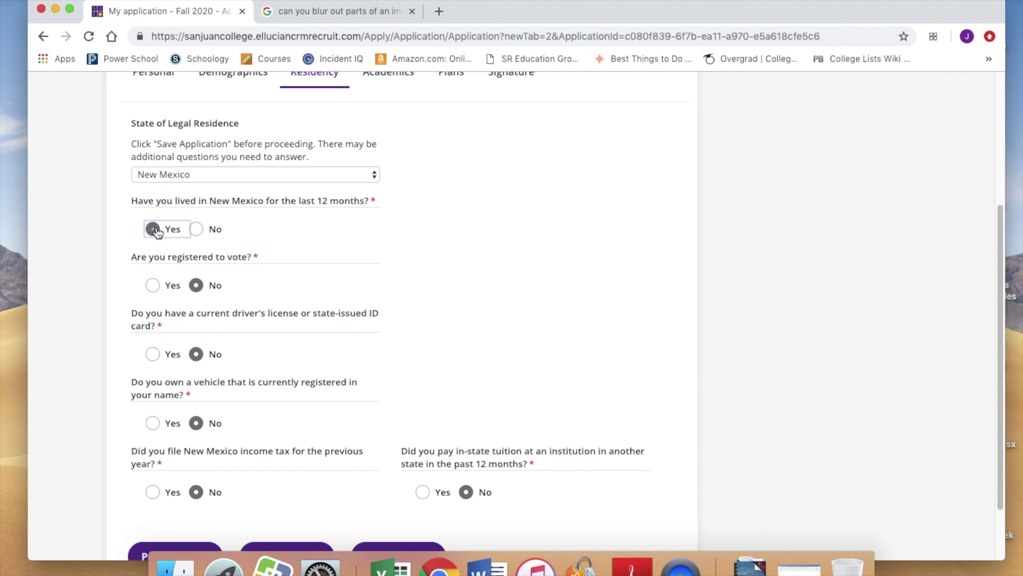
Step: Answer No to being registered to vote and owning a registered vehicle, and Yes to filing New Mexico income tax
{"action": "left_click", "coordinate": [153, 285]}
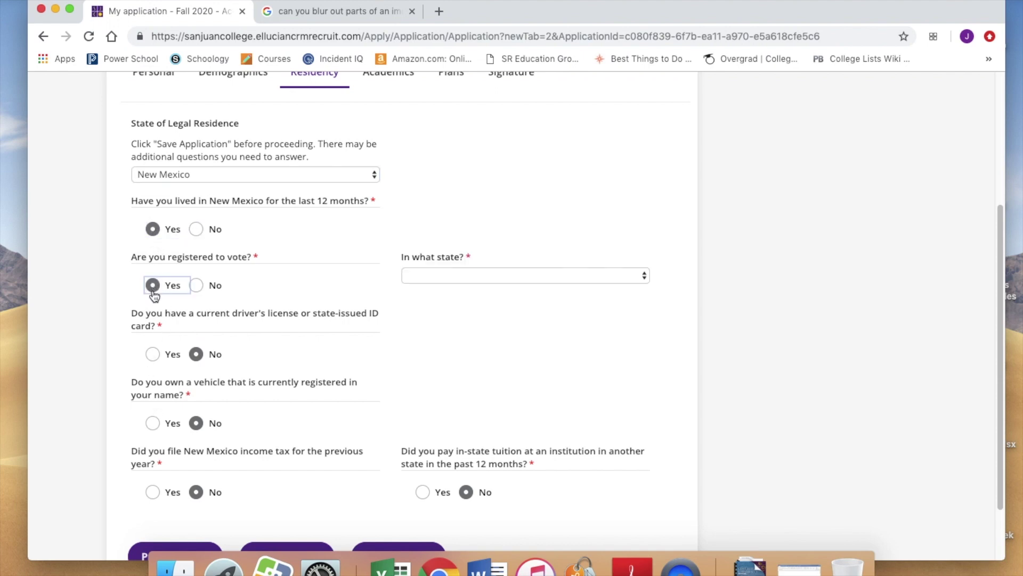
{"action": "left_click", "coordinate": [203, 287]}
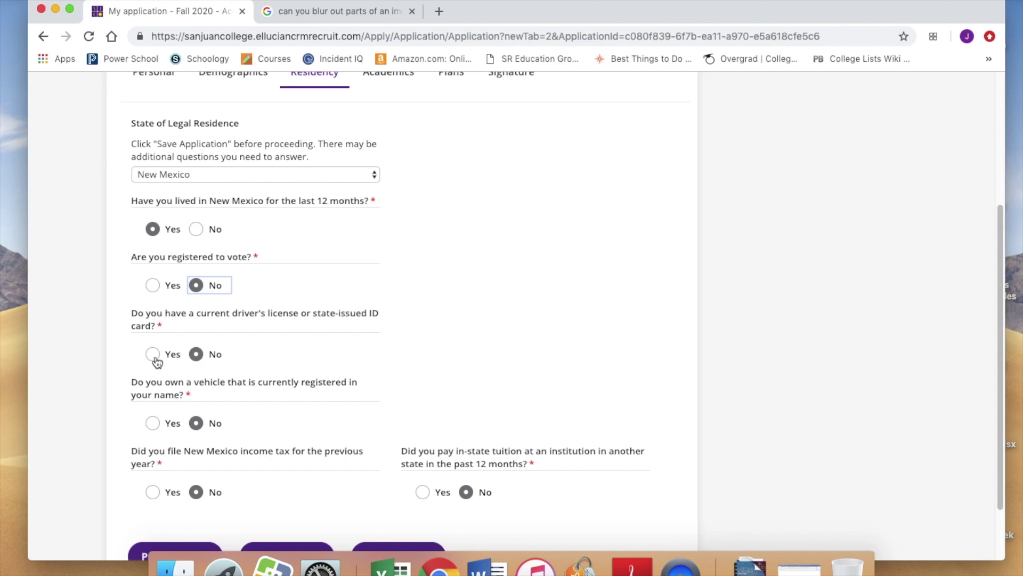
{"action": "left_click", "coordinate": [154, 490]}
{"action": "left_click", "coordinate": [154, 424]}
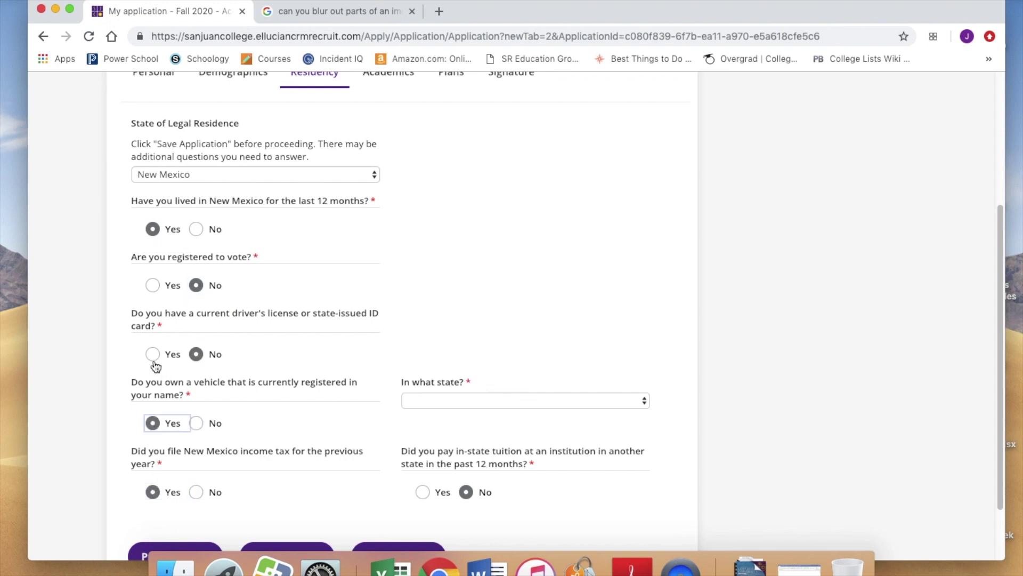
{"action": "left_click", "coordinate": [197, 422]}
Step: Answer Yes to having a driver's license or state ID, issued in New Mexico, and save the section to continue to Academics
{"action": "left_click", "coordinate": [154, 354]}
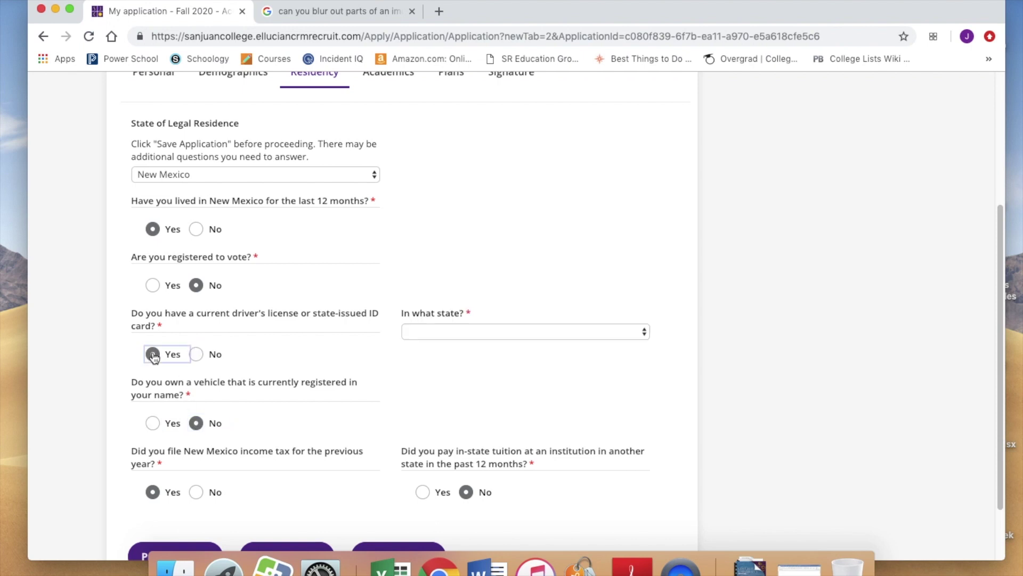
{"action": "left_click", "coordinate": [475, 333]}
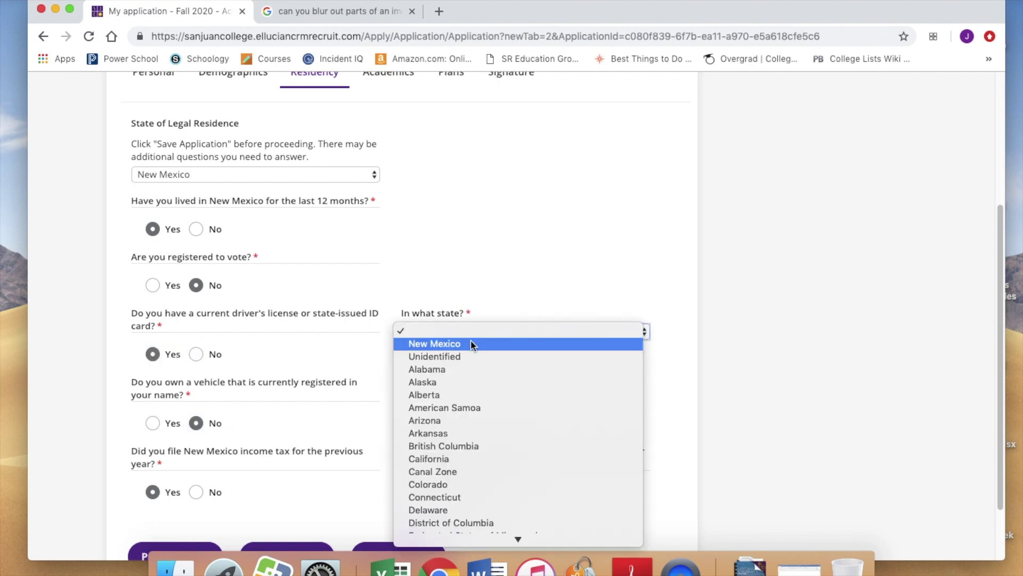
{"action": "left_click", "coordinate": [471, 343]}
{"action": "scroll", "coordinate": [441, 402], "scroll_direction": "down", "scroll_amount": 3}
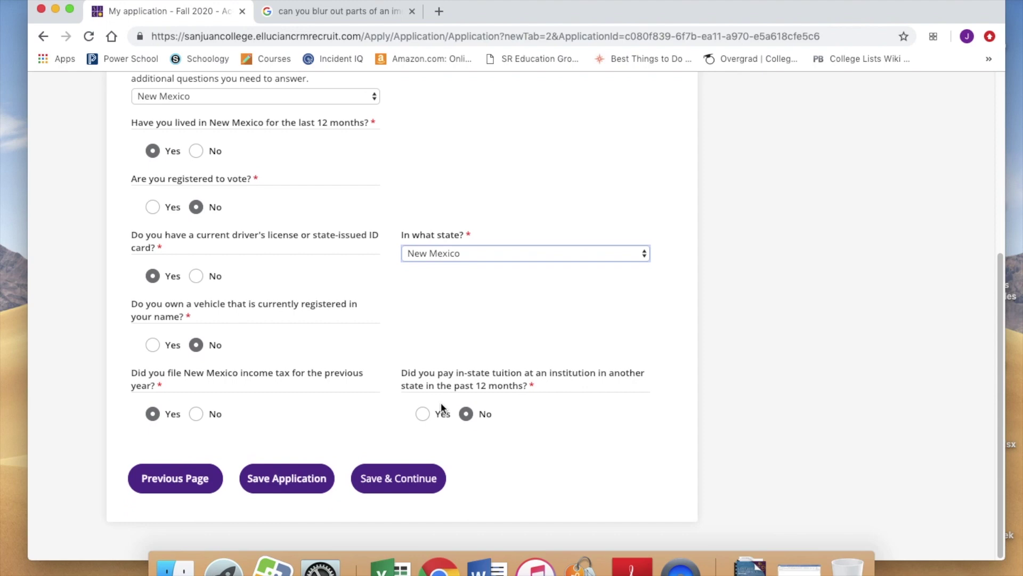
{"action": "left_click", "coordinate": [408, 482]}
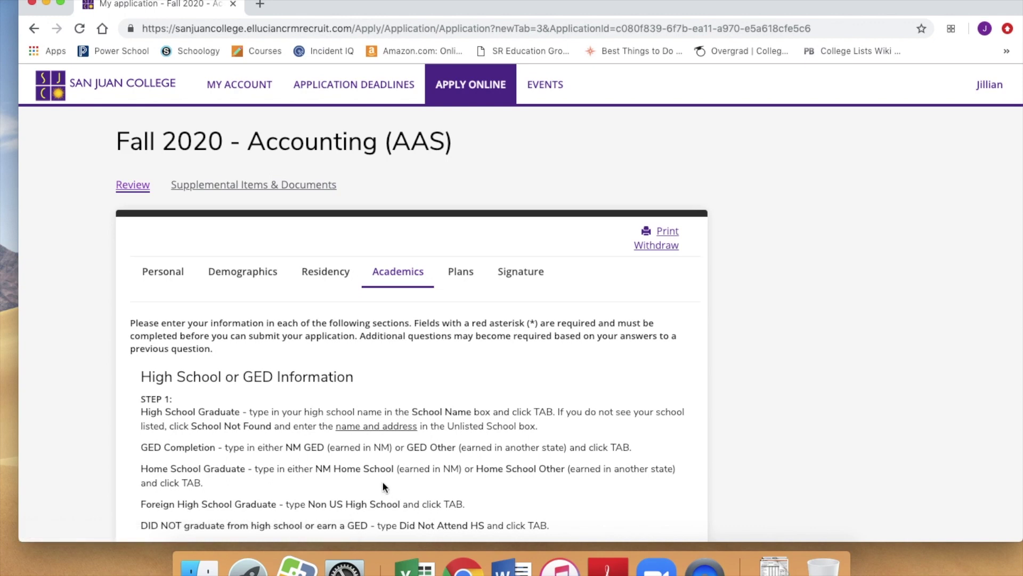
Step: Look through the Academics section's high school or GED instructions, attendance date fields and college experience question
{"action": "scroll", "coordinate": [387, 394], "scroll_direction": "down", "scroll_amount": 5}
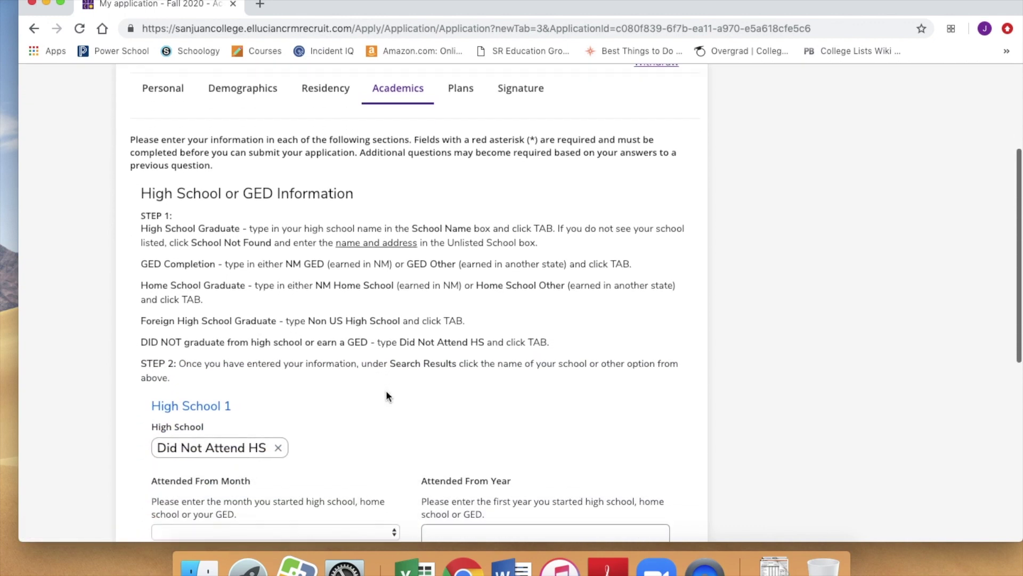
{"action": "scroll", "coordinate": [387, 394], "scroll_direction": "down", "scroll_amount": 3}
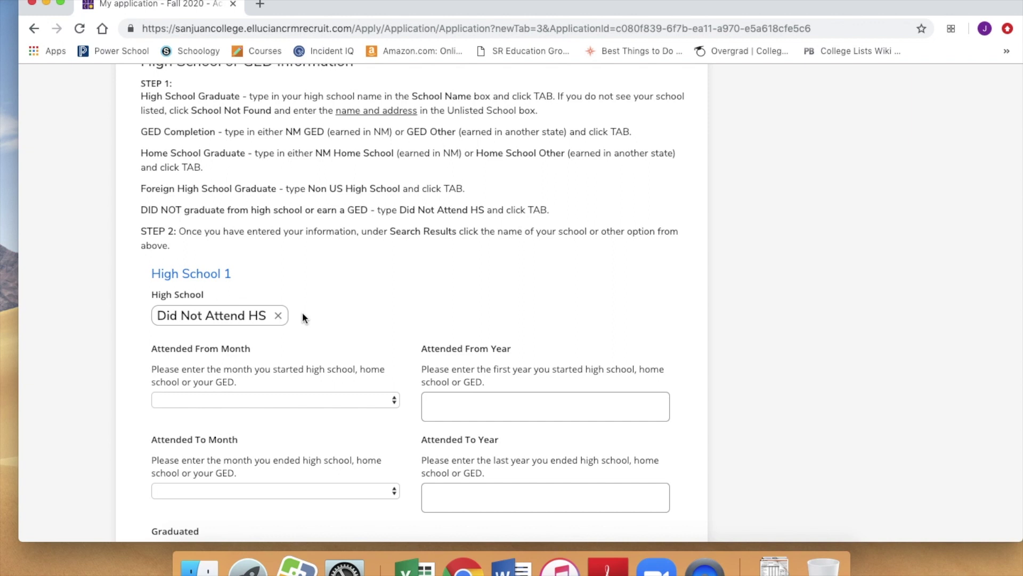
{"action": "scroll", "coordinate": [303, 318], "scroll_direction": "up", "scroll_amount": 1}
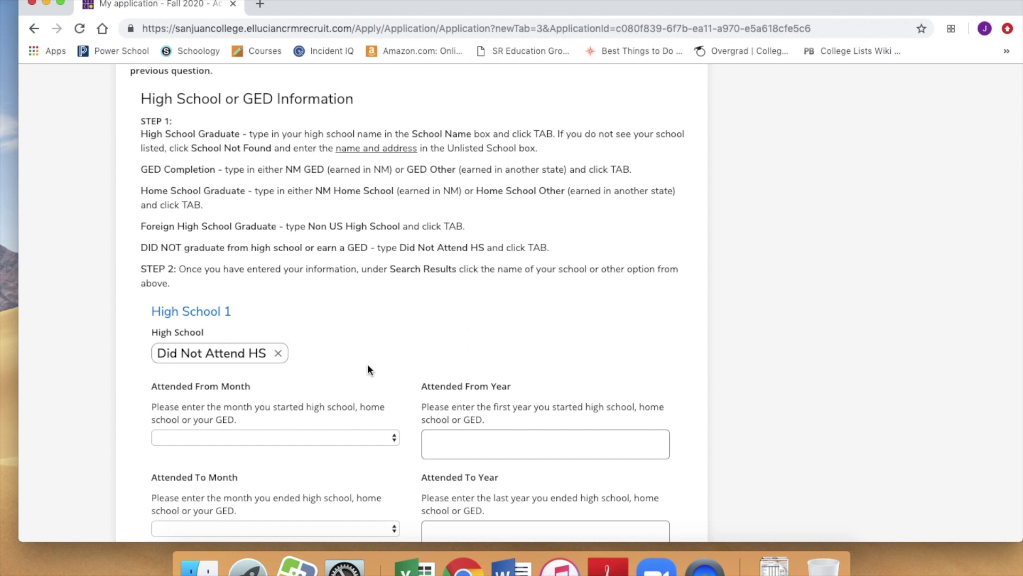
{"action": "scroll", "coordinate": [369, 368], "scroll_direction": "down", "scroll_amount": 3}
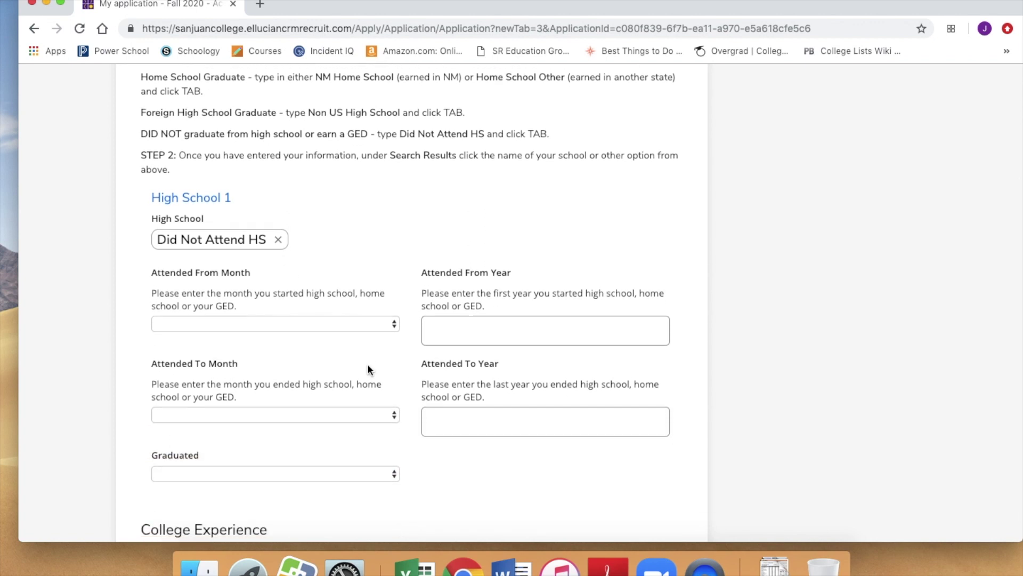
{"action": "scroll", "coordinate": [369, 368], "scroll_direction": "down", "scroll_amount": 2}
{"action": "scroll", "coordinate": [368, 369], "scroll_direction": "down", "scroll_amount": 3}
Step: Check the Graduated options, leaving the field blank, and save the Academics section to continue to Plans
{"action": "left_click", "coordinate": [391, 292]}
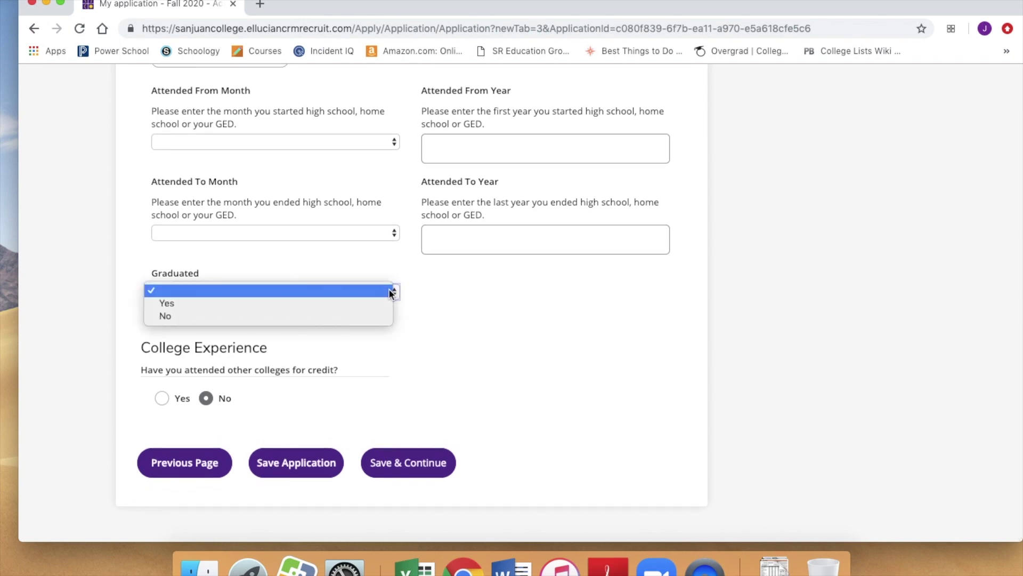
{"action": "left_click", "coordinate": [390, 292]}
{"action": "scroll", "coordinate": [471, 326], "scroll_direction": "up", "scroll_amount": 1}
{"action": "scroll", "coordinate": [472, 326], "scroll_direction": "down", "scroll_amount": 1}
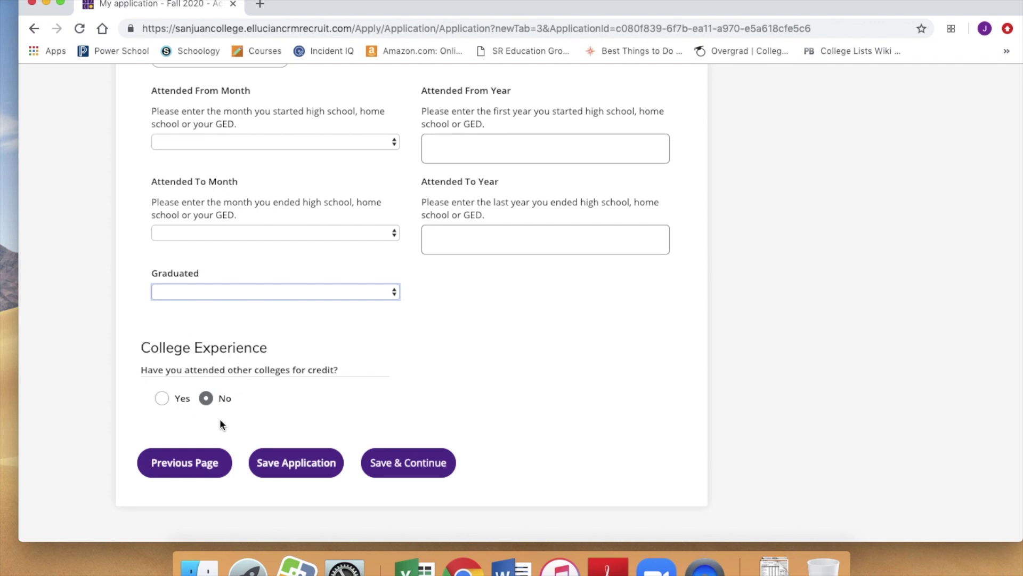
{"action": "left_click", "coordinate": [397, 464]}
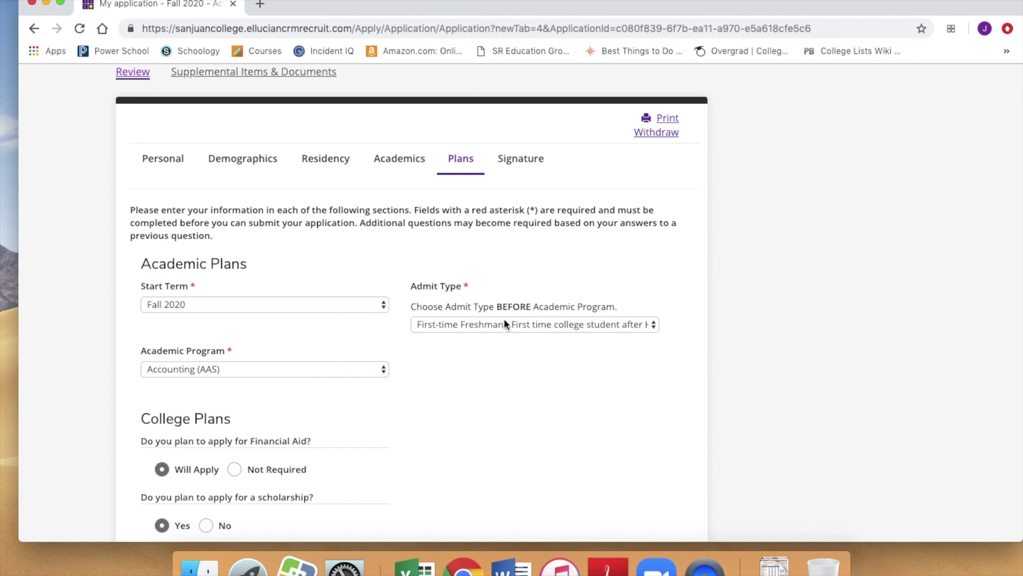
Step: Set the Admit Type to Dual Credit for current NM high school students and check its Academic Program choices without picking one
{"action": "left_click", "coordinate": [447, 327]}
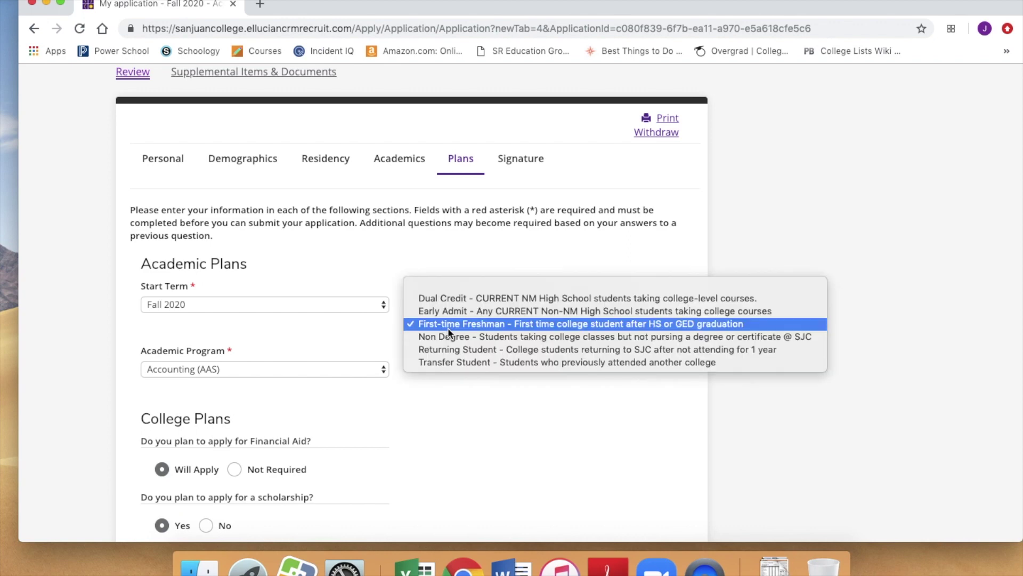
{"action": "left_click", "coordinate": [447, 298]}
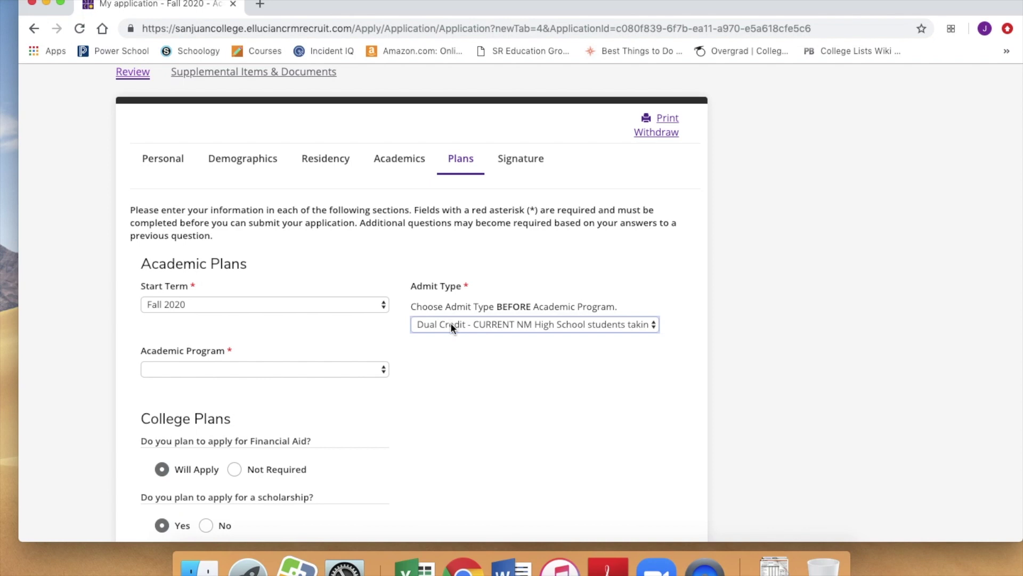
{"action": "left_click", "coordinate": [451, 326]}
{"action": "left_click", "coordinate": [451, 326]}
{"action": "left_click", "coordinate": [319, 375]}
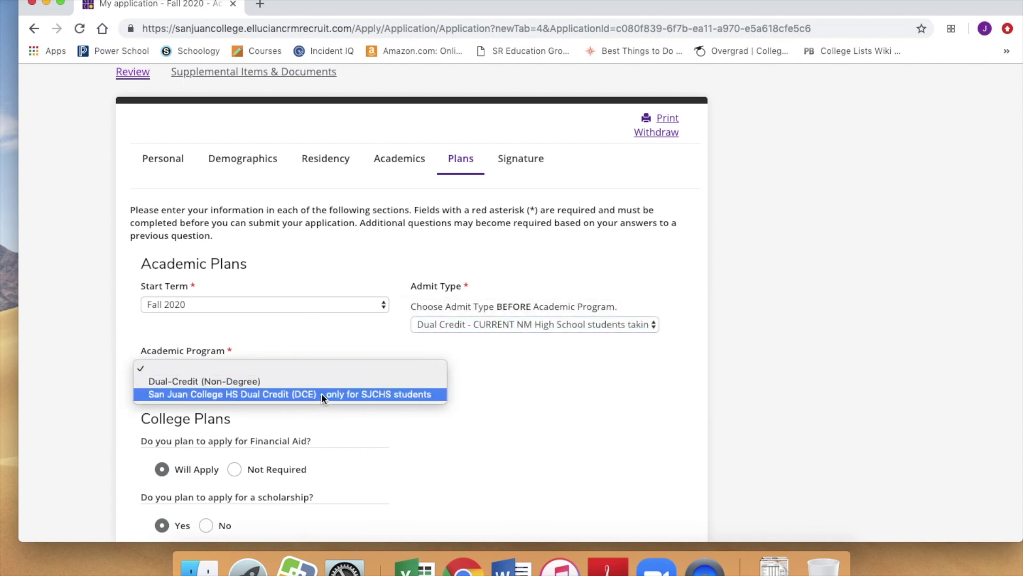
{"action": "left_click", "coordinate": [450, 322]}
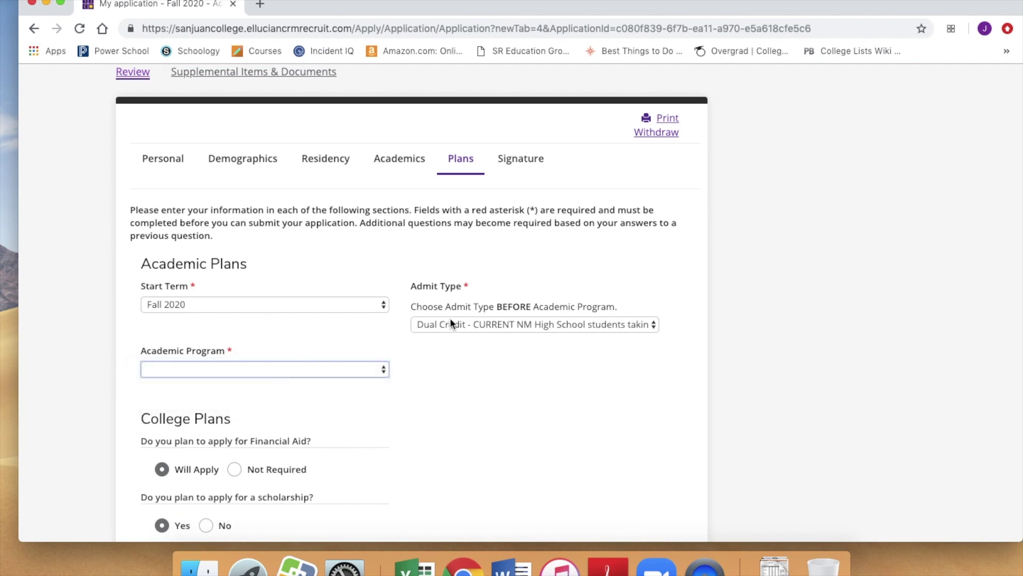
Step: Set the Admit Type to First-time Freshman and the Academic Program to Emergency Medical Technician Certificate
{"action": "left_click", "coordinate": [452, 322]}
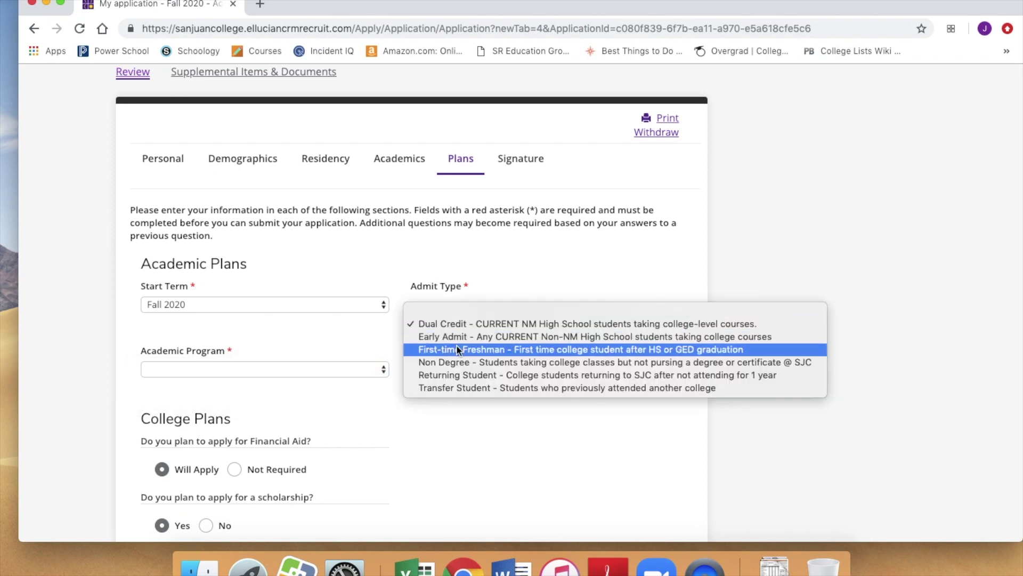
{"action": "left_click", "coordinate": [456, 346]}
{"action": "left_click", "coordinate": [371, 369]}
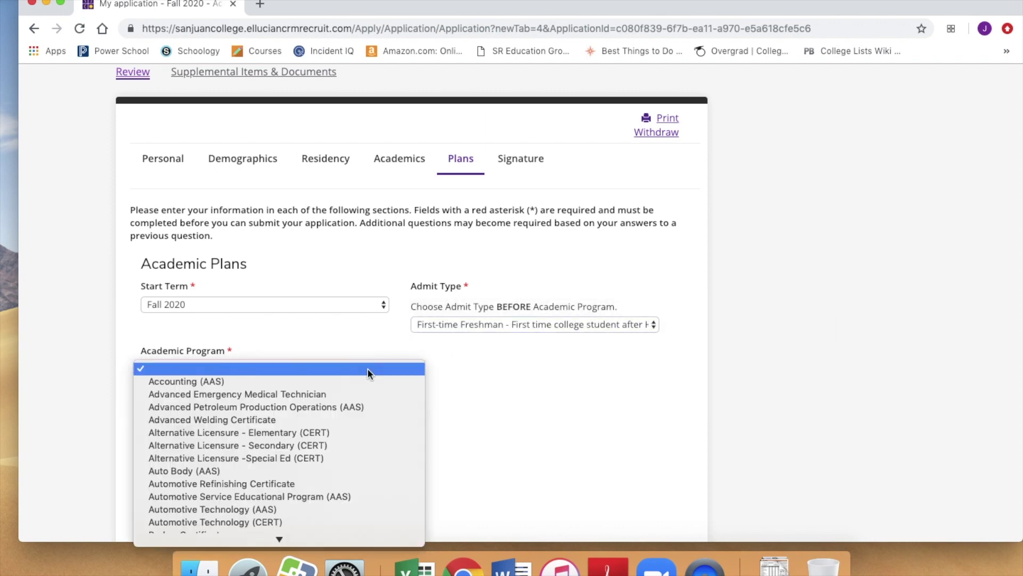
{"action": "scroll", "coordinate": [331, 482], "scroll_direction": "down", "scroll_amount": 10}
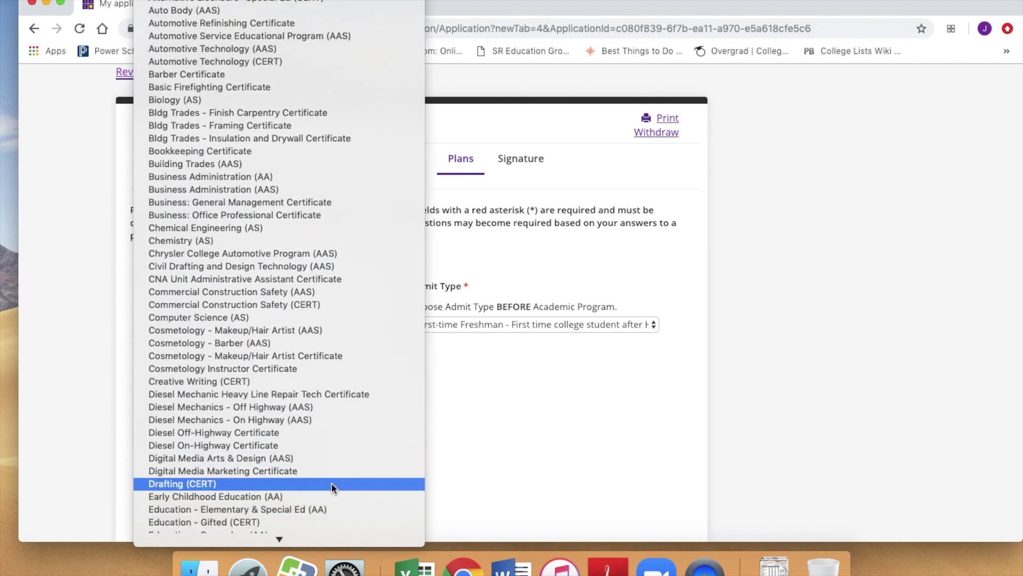
{"action": "left_click", "coordinate": [331, 484]}
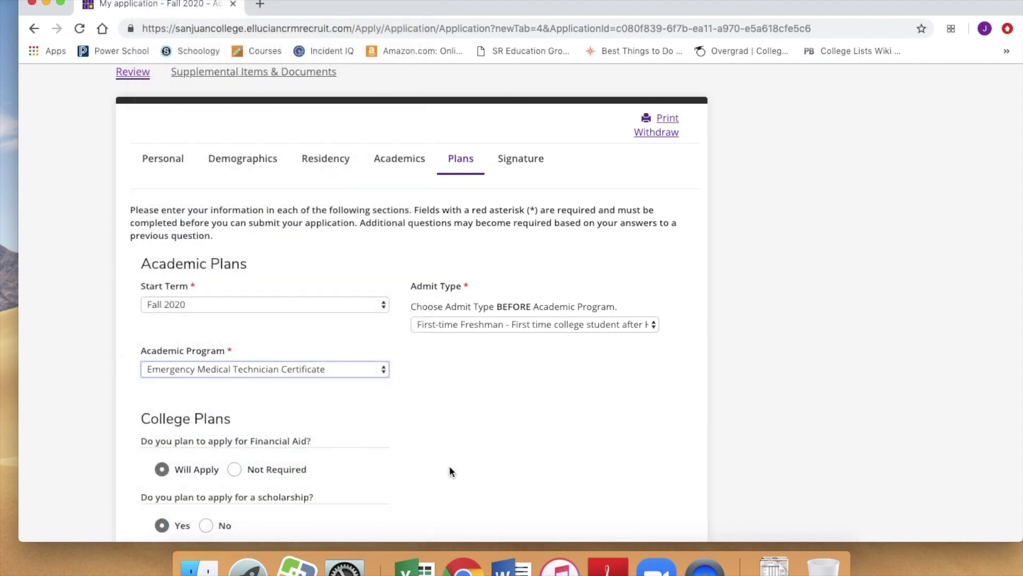
Step: Review the financial aid, scholarship and enrollment answers under College Plans, and save the section to continue to Signature
{"action": "scroll", "coordinate": [449, 466], "scroll_direction": "down", "scroll_amount": 1}
{"action": "scroll", "coordinate": [449, 465], "scroll_direction": "down", "scroll_amount": 5}
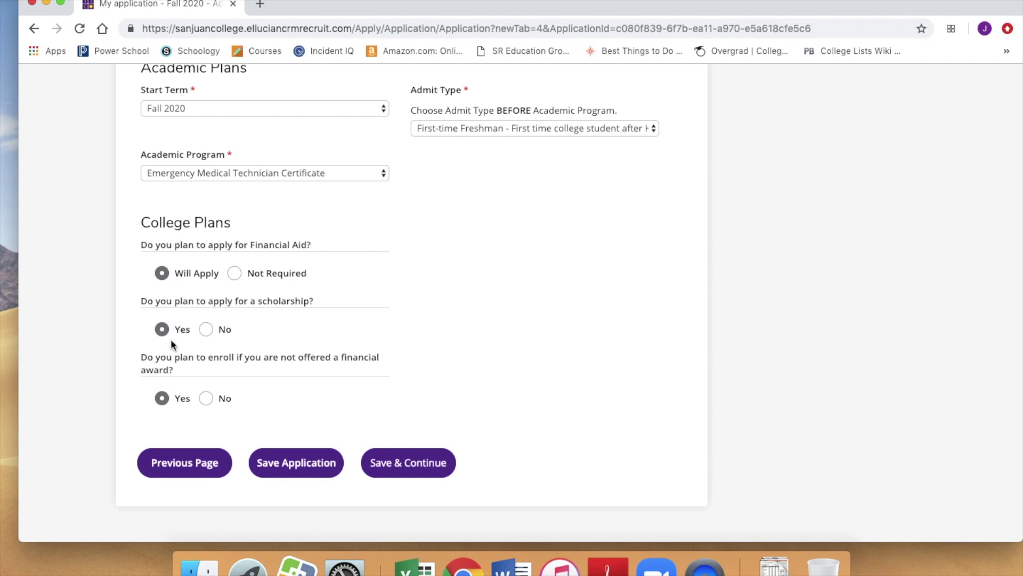
{"action": "scroll", "coordinate": [288, 437], "scroll_direction": "up", "scroll_amount": 1}
{"action": "left_click", "coordinate": [405, 506]}
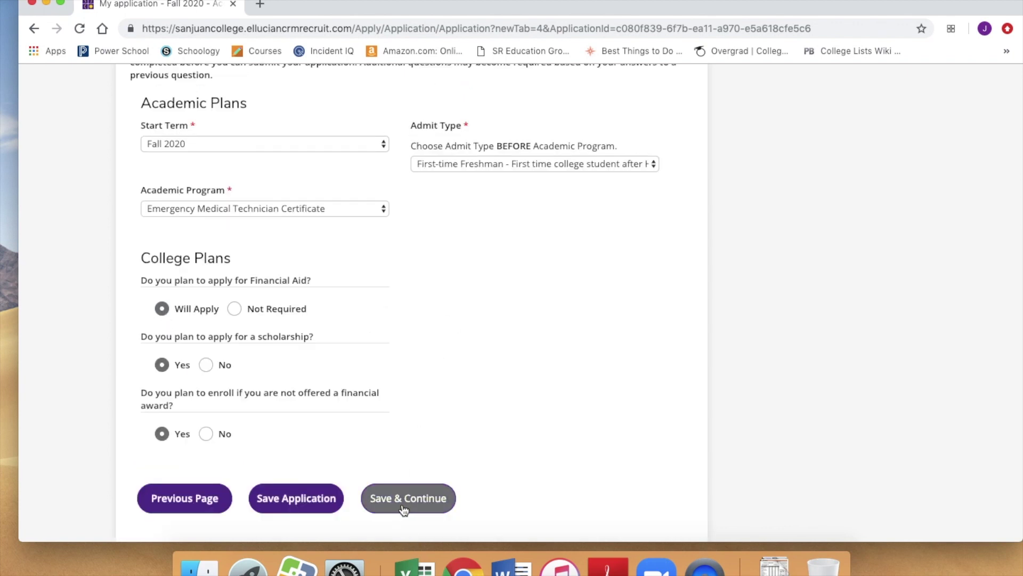
Step: Review the certification statements, enter the applicant's name as the electronic signature, and submit the application from its preview
{"action": "scroll", "coordinate": [389, 220], "scroll_direction": "down", "scroll_amount": 1}
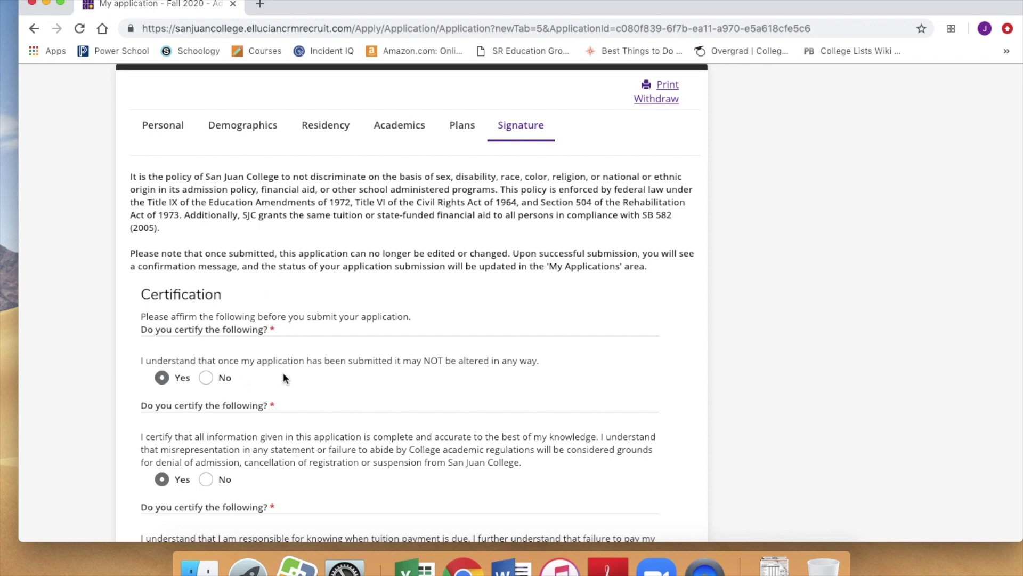
{"action": "scroll", "coordinate": [286, 379], "scroll_direction": "down", "scroll_amount": 4}
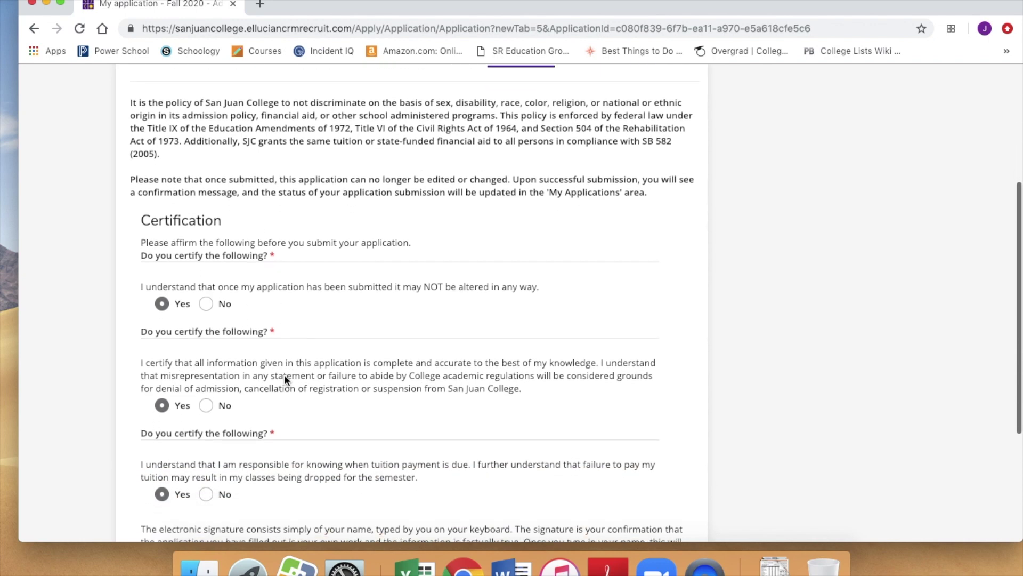
{"action": "scroll", "coordinate": [286, 380], "scroll_direction": "down", "scroll_amount": 4}
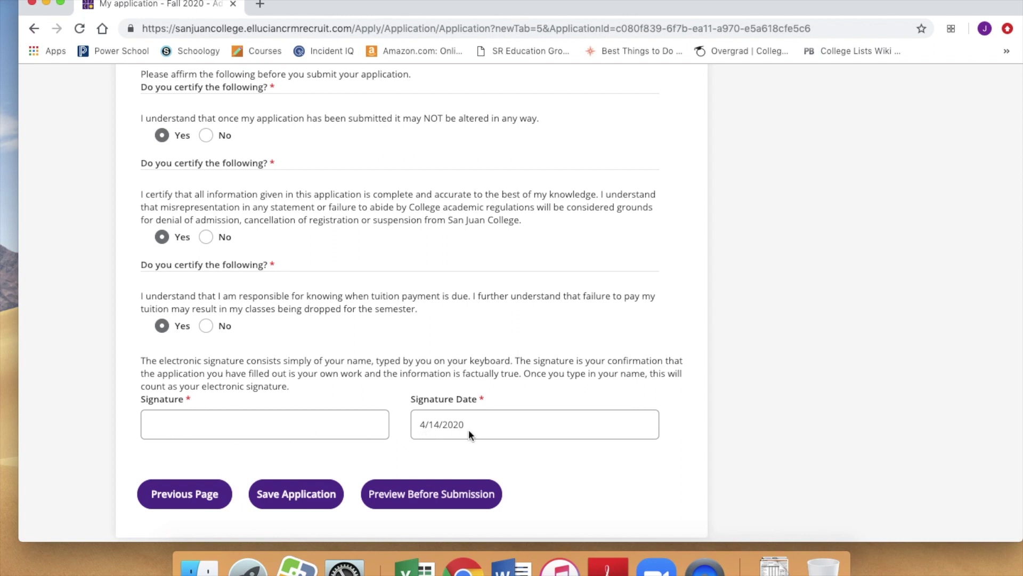
{"action": "left_click", "coordinate": [398, 494]}
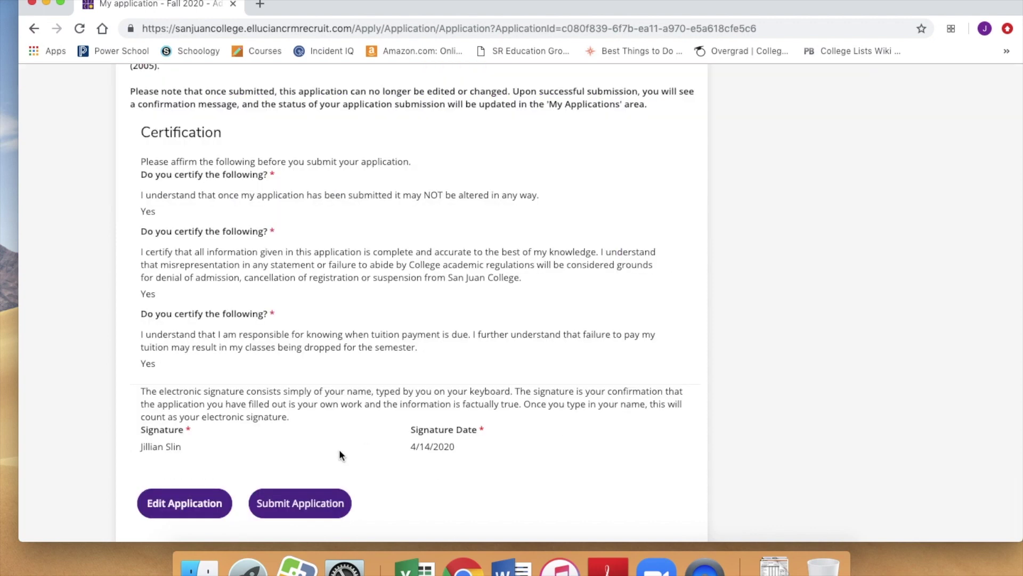
{"action": "left_click", "coordinate": [335, 502]}
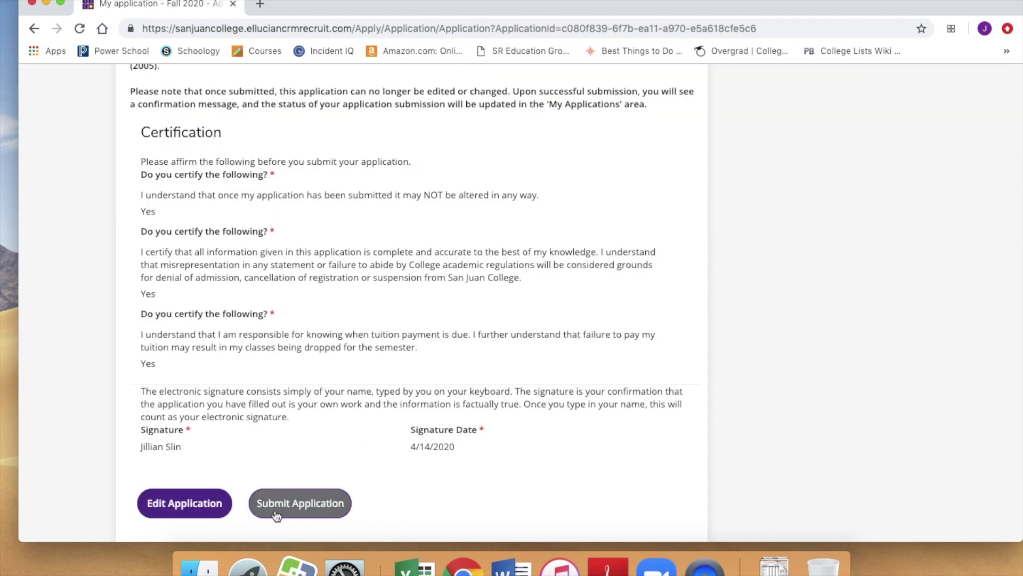